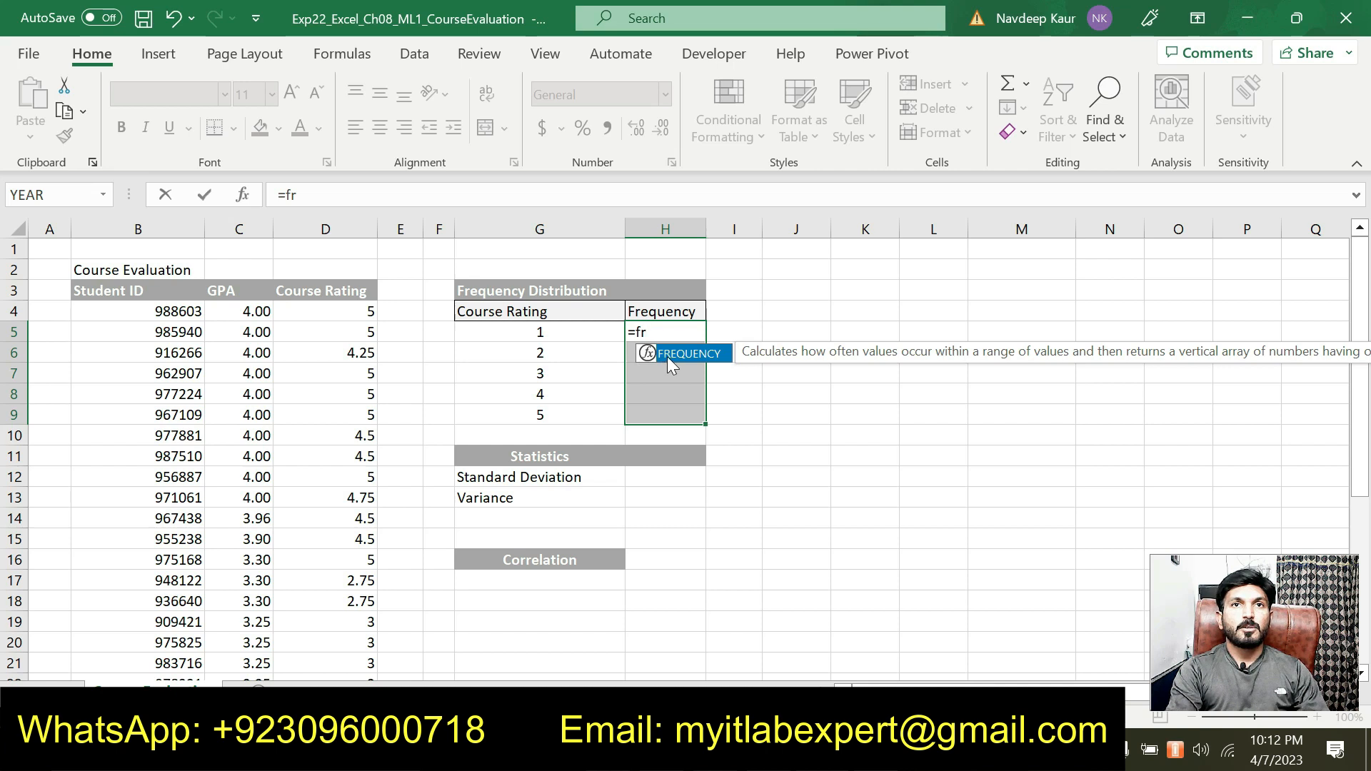
# Start a FREQUENCY formula in H5:H9 with its function arguments open and set the data array to D4:D35
pyautogui.doubleClick(670, 354)
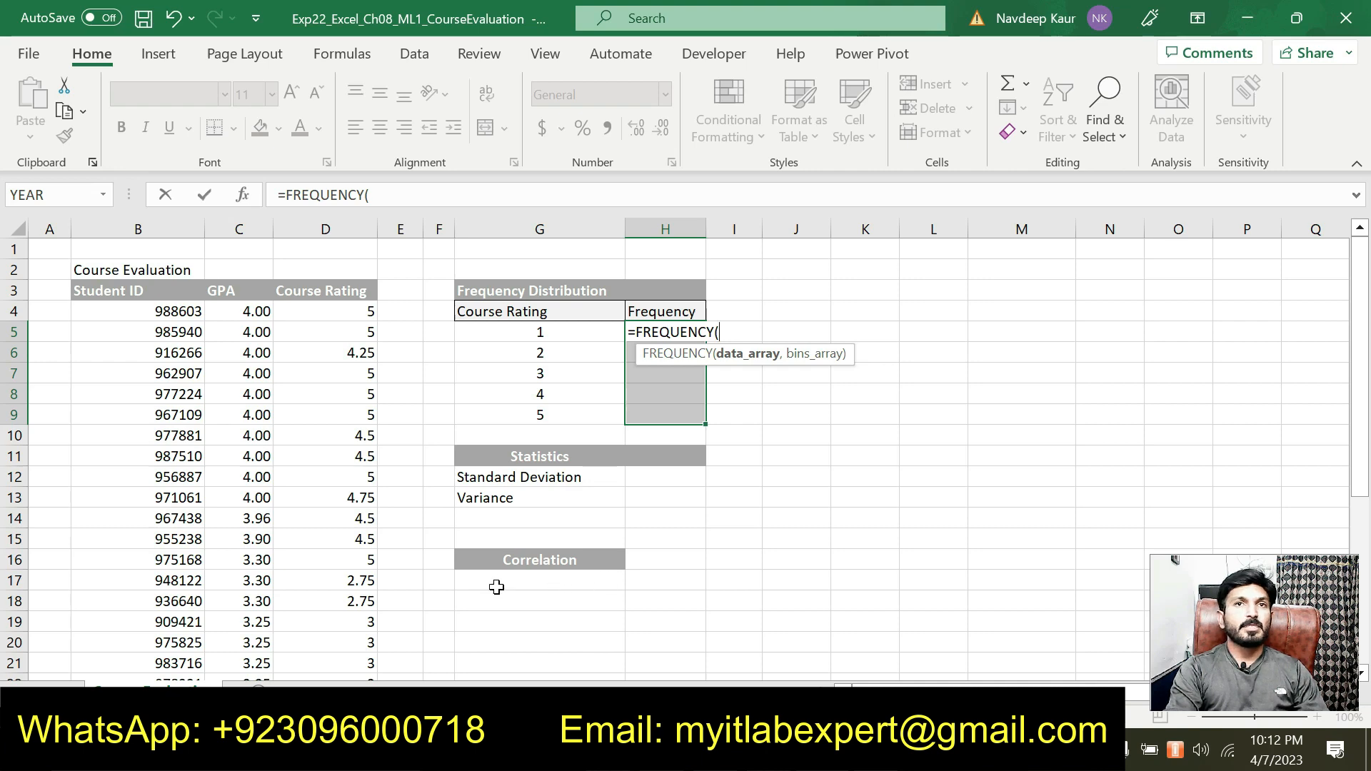
pyautogui.click(247, 197)
pyautogui.moveTo(560, 229); pyautogui.dragTo(776, 237)
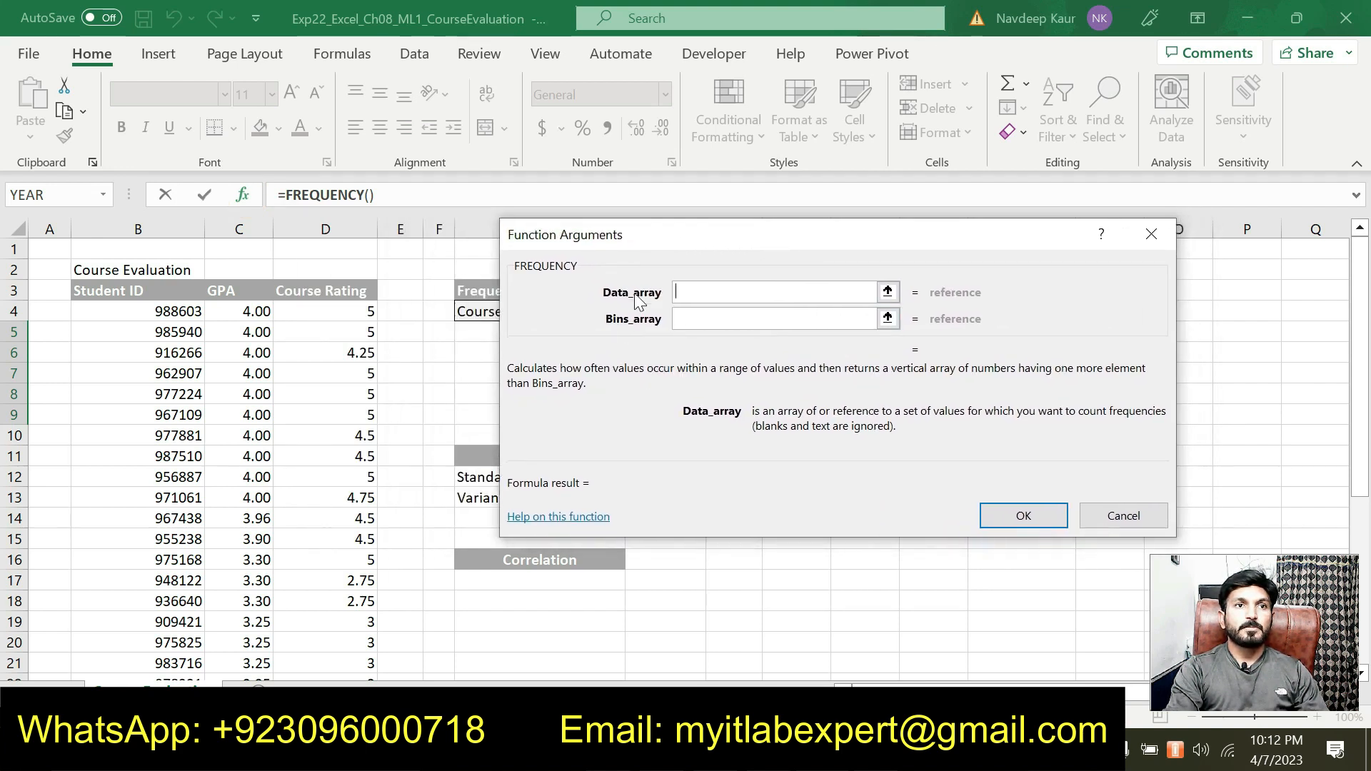
pyautogui.click(650, 248)
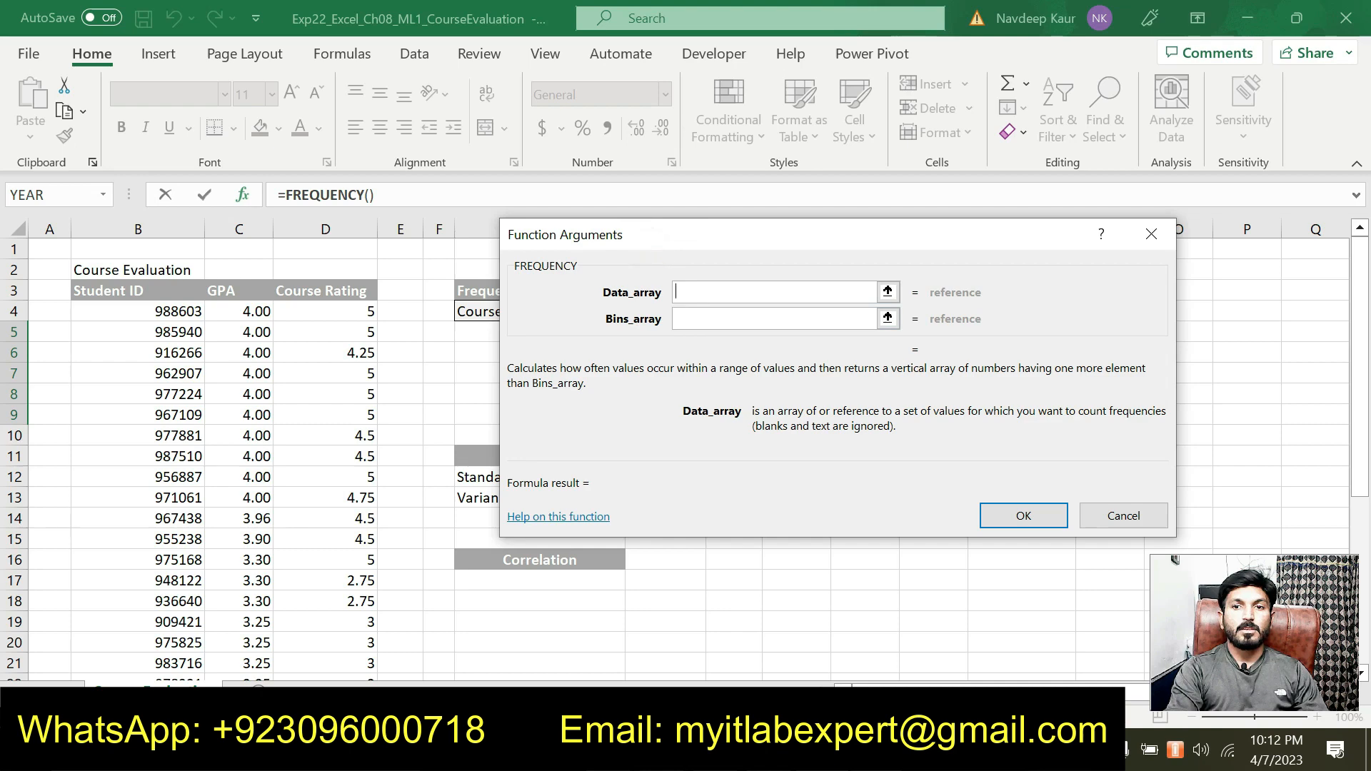
pyautogui.hotkey('alt', 'Tab')
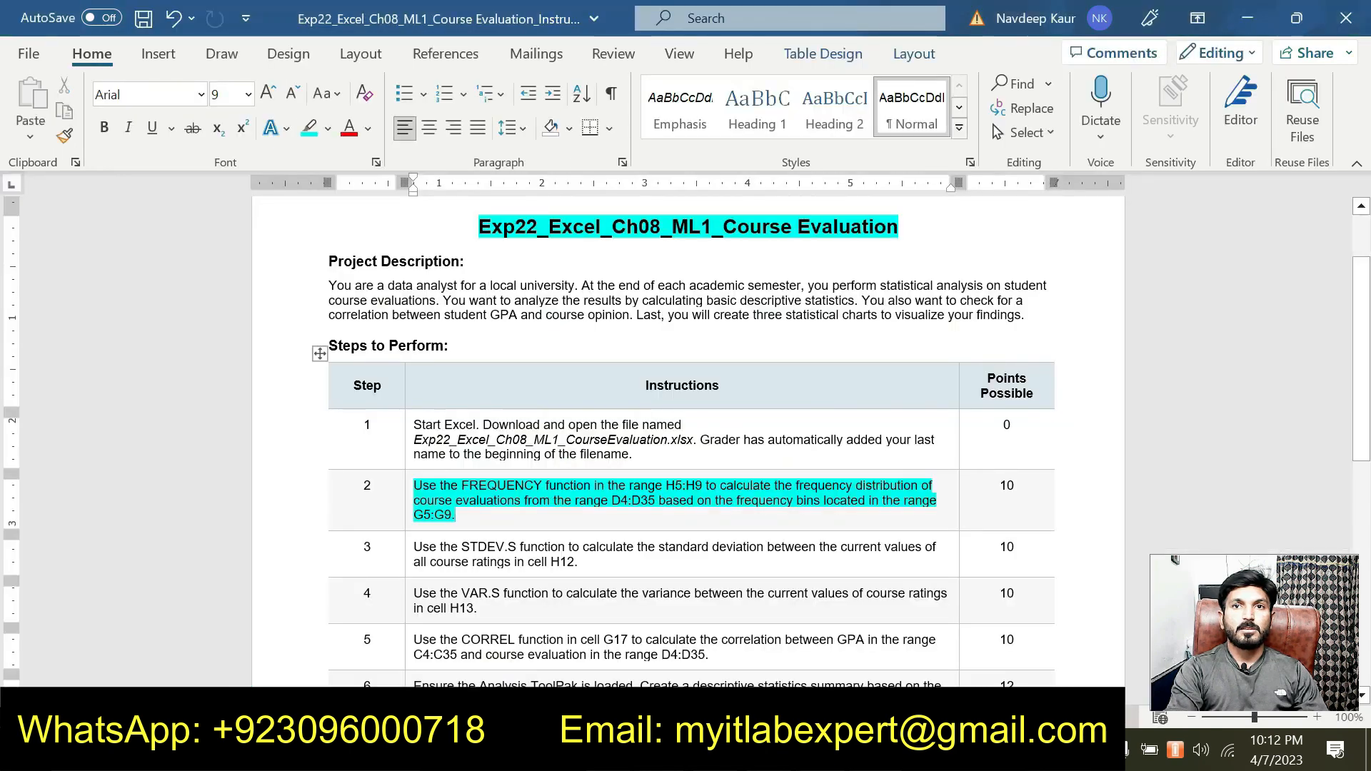
pyautogui.hotkey('alt', 'Tab')
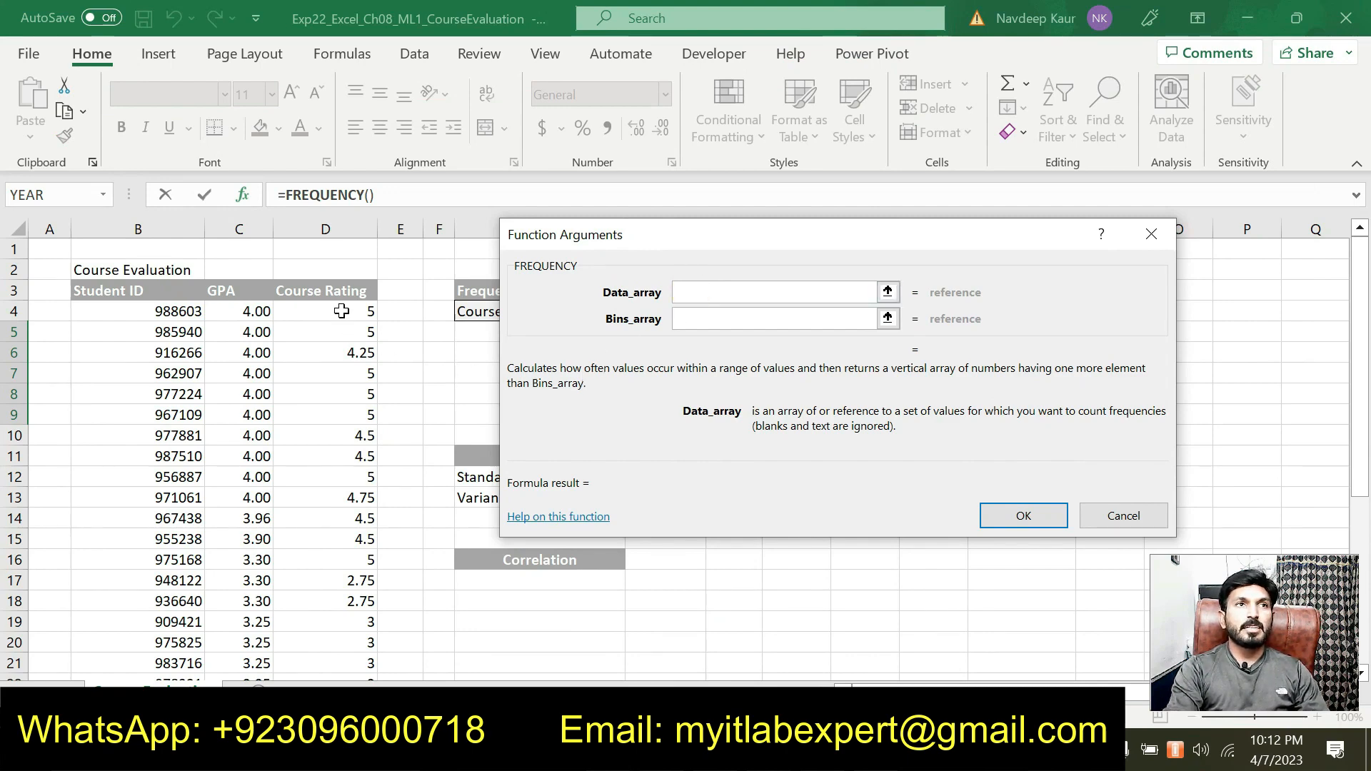
pyautogui.moveTo(343, 311); pyautogui.dragTo(371, 625)
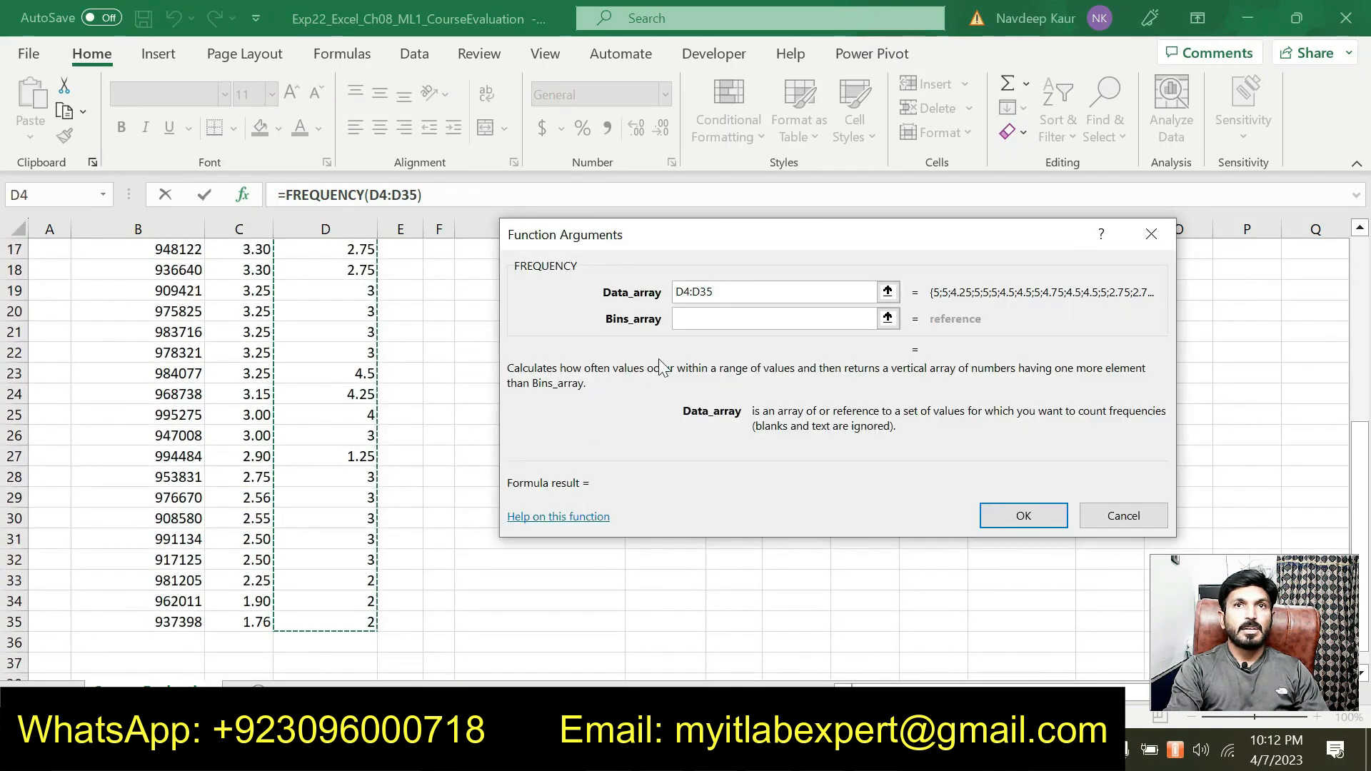
pyautogui.scroll(5, 622, 371)
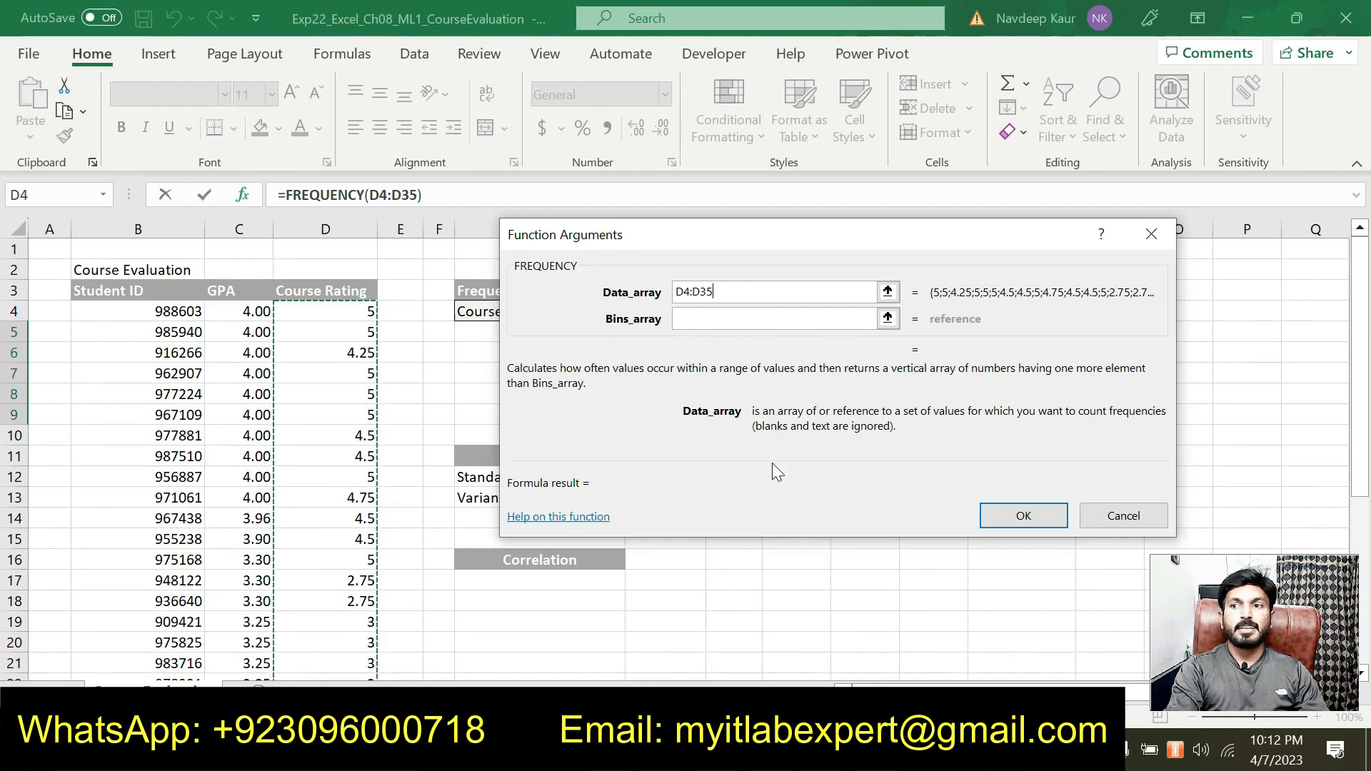
# Check the data range in the Word instructions, and complete the FREQUENCY formula in Excel with G5:G9 as the bins array
pyautogui.hotkey('alt', 'Tab')
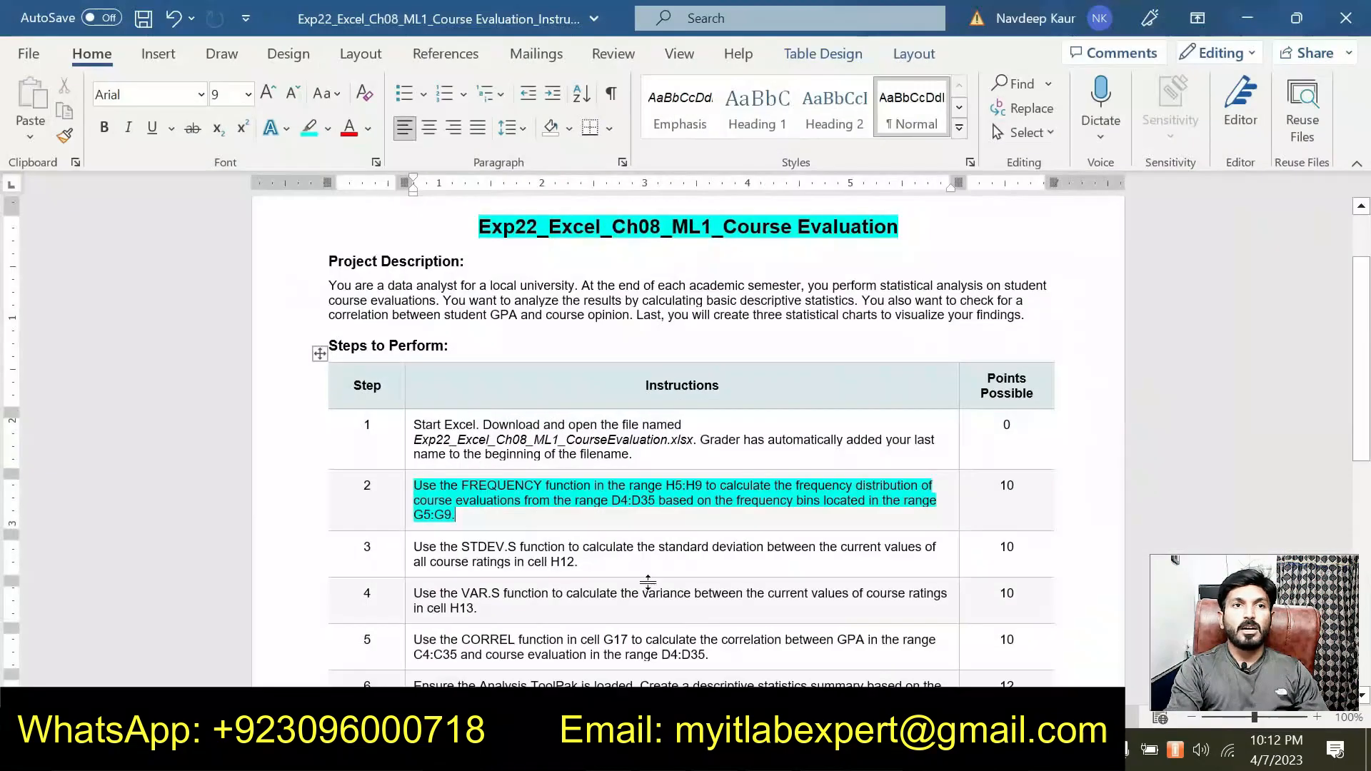
pyautogui.moveTo(613, 501); pyautogui.dragTo(656, 502)
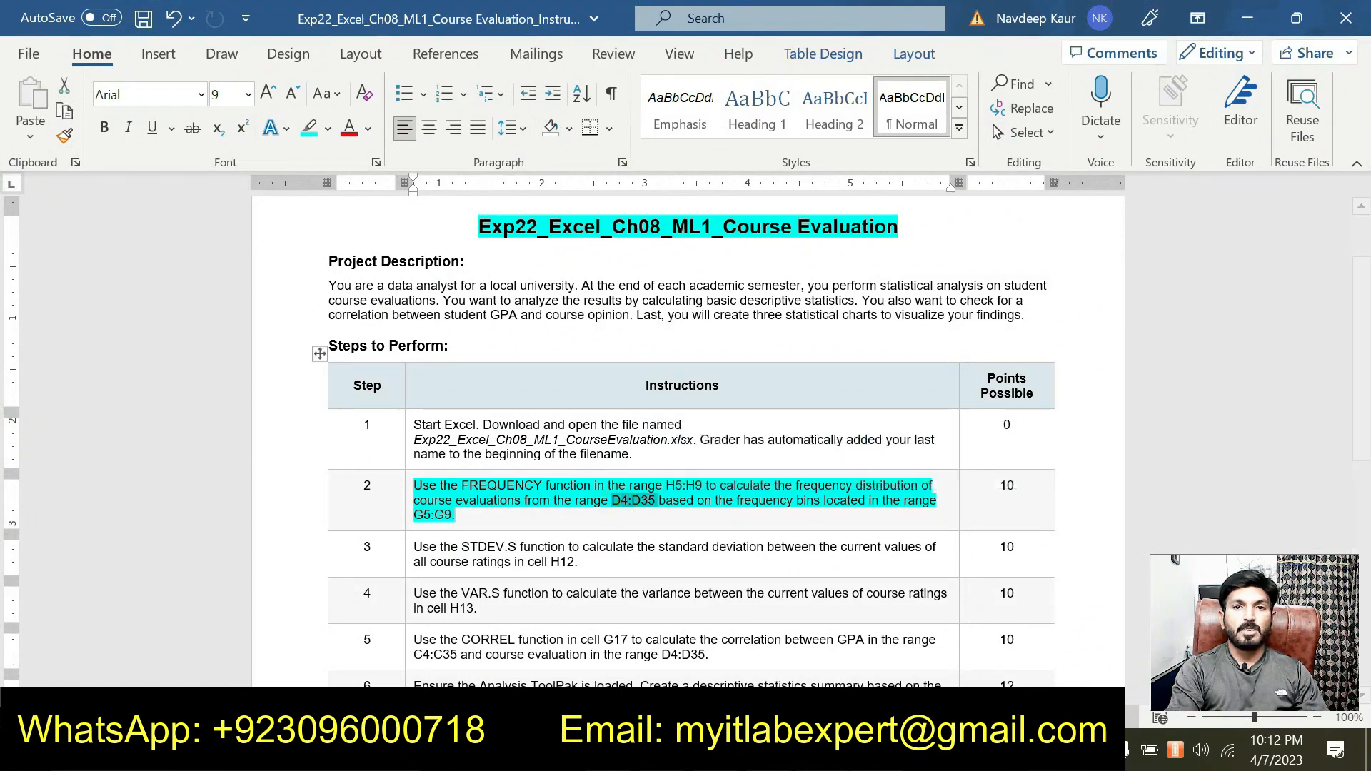
pyautogui.hotkey('alt', 'Tab')
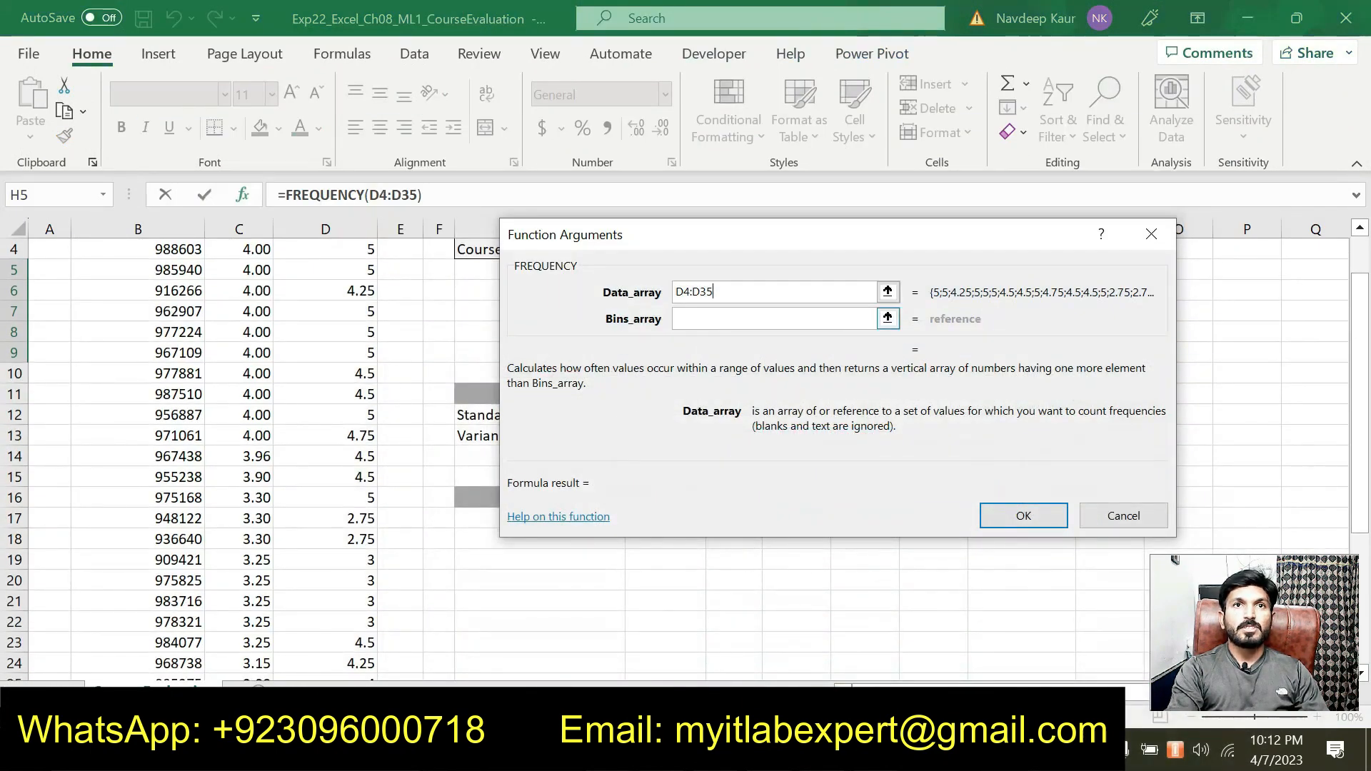
pyautogui.click(709, 320)
pyautogui.moveTo(663, 258); pyautogui.dragTo(568, 410)
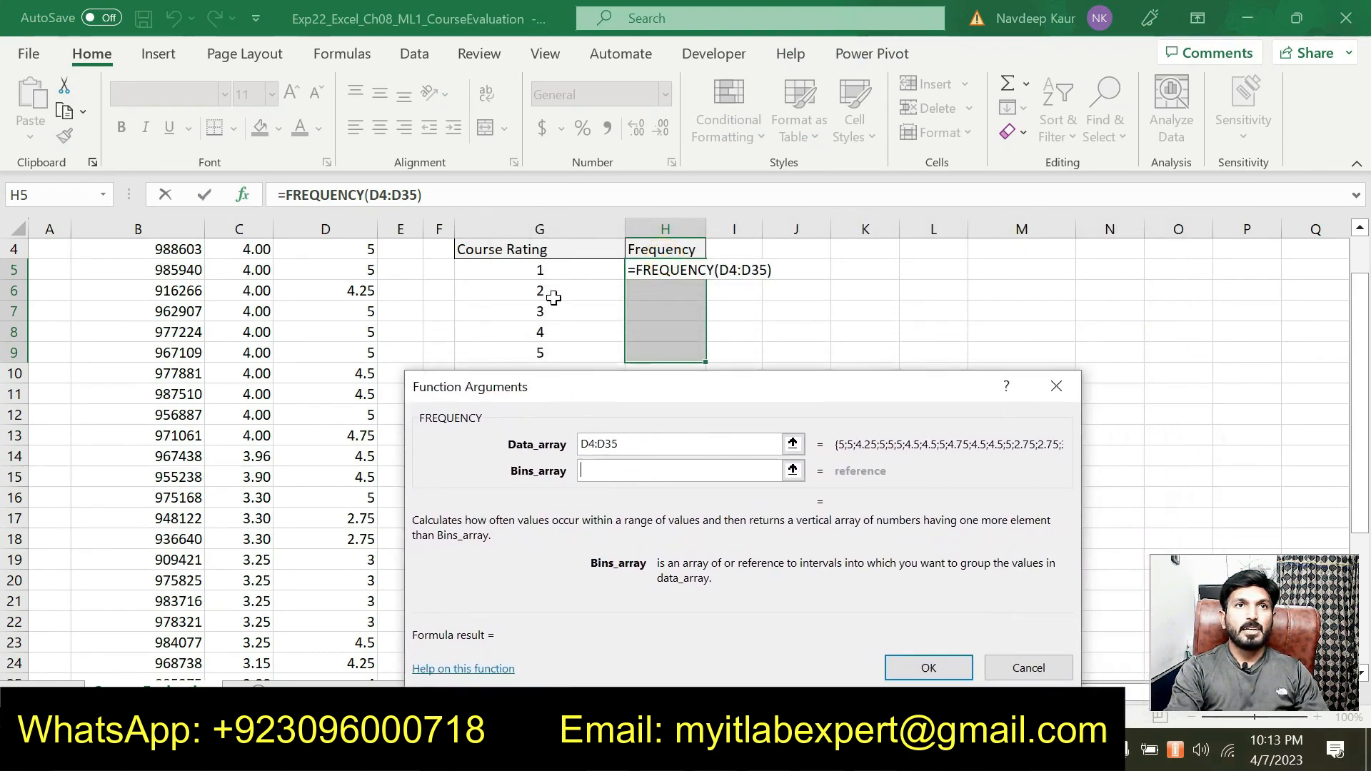
pyautogui.moveTo(540, 270); pyautogui.dragTo(564, 358)
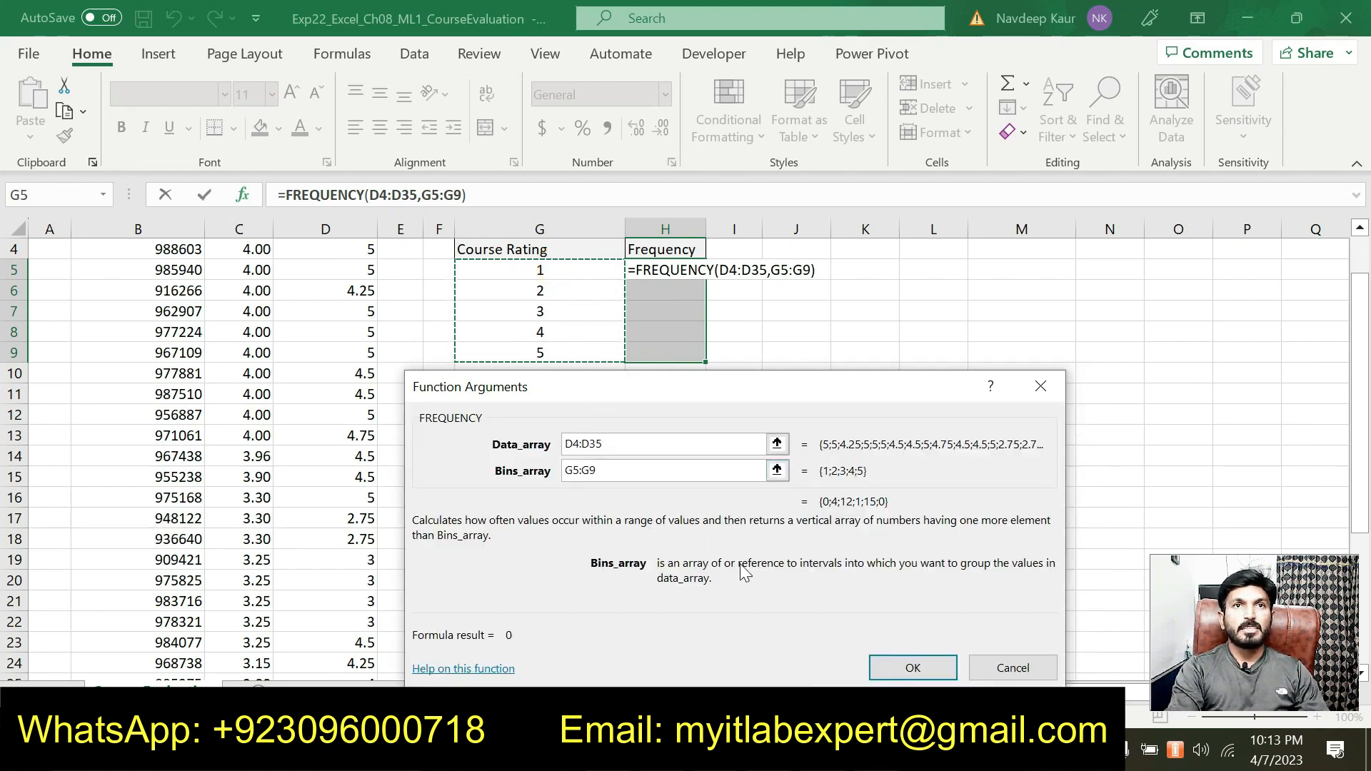
pyautogui.click(909, 668)
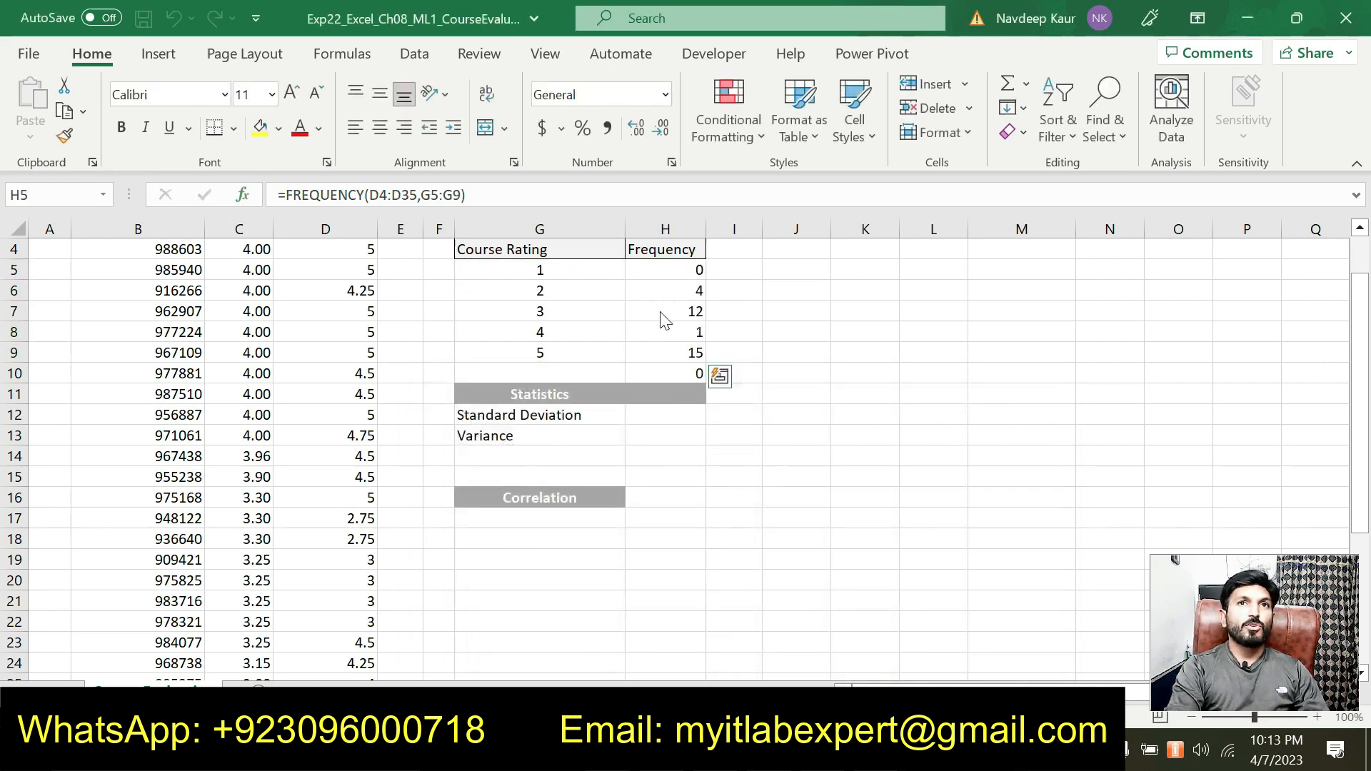
pyautogui.scroll(1, 668, 297)
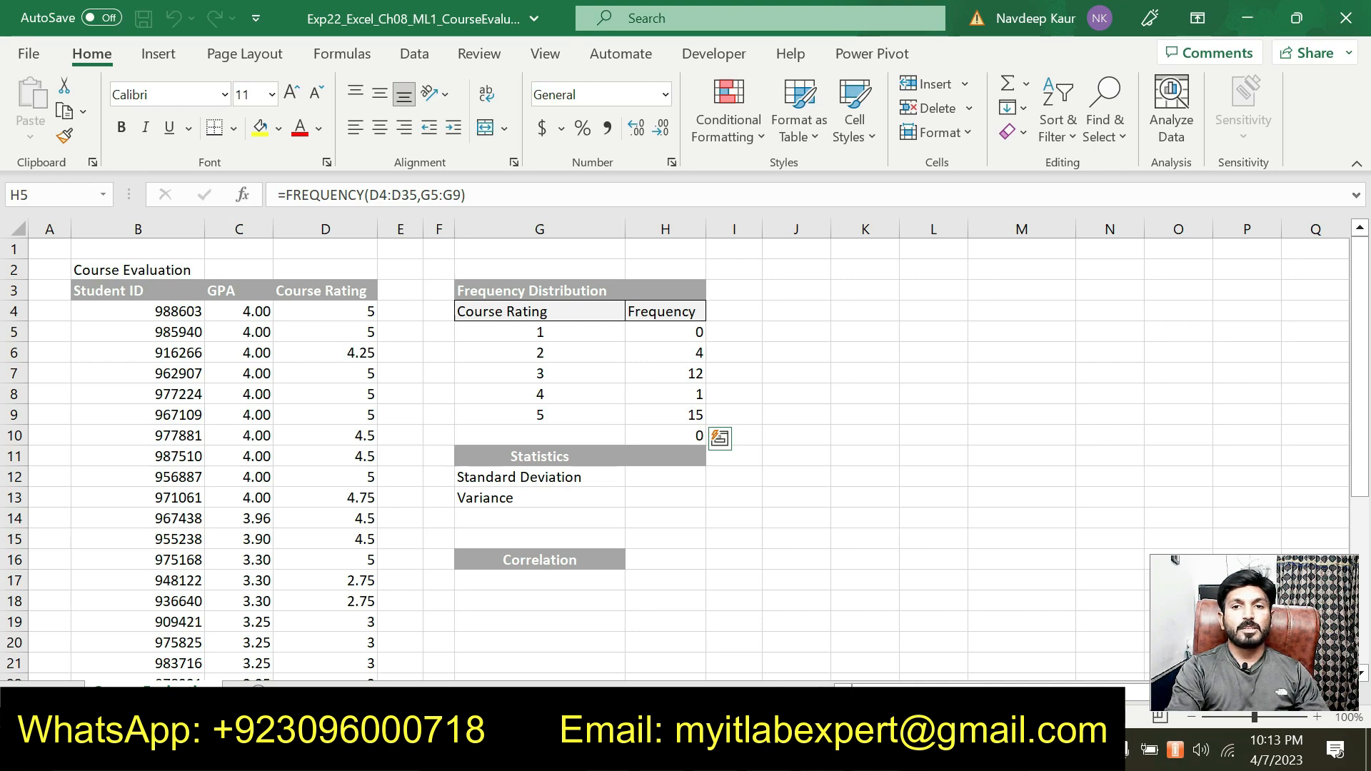
# Switch to the Word instructions and remove the text highlight from the step 2 FREQUENCY instruction
pyautogui.hotkey('alt', 'Tab')
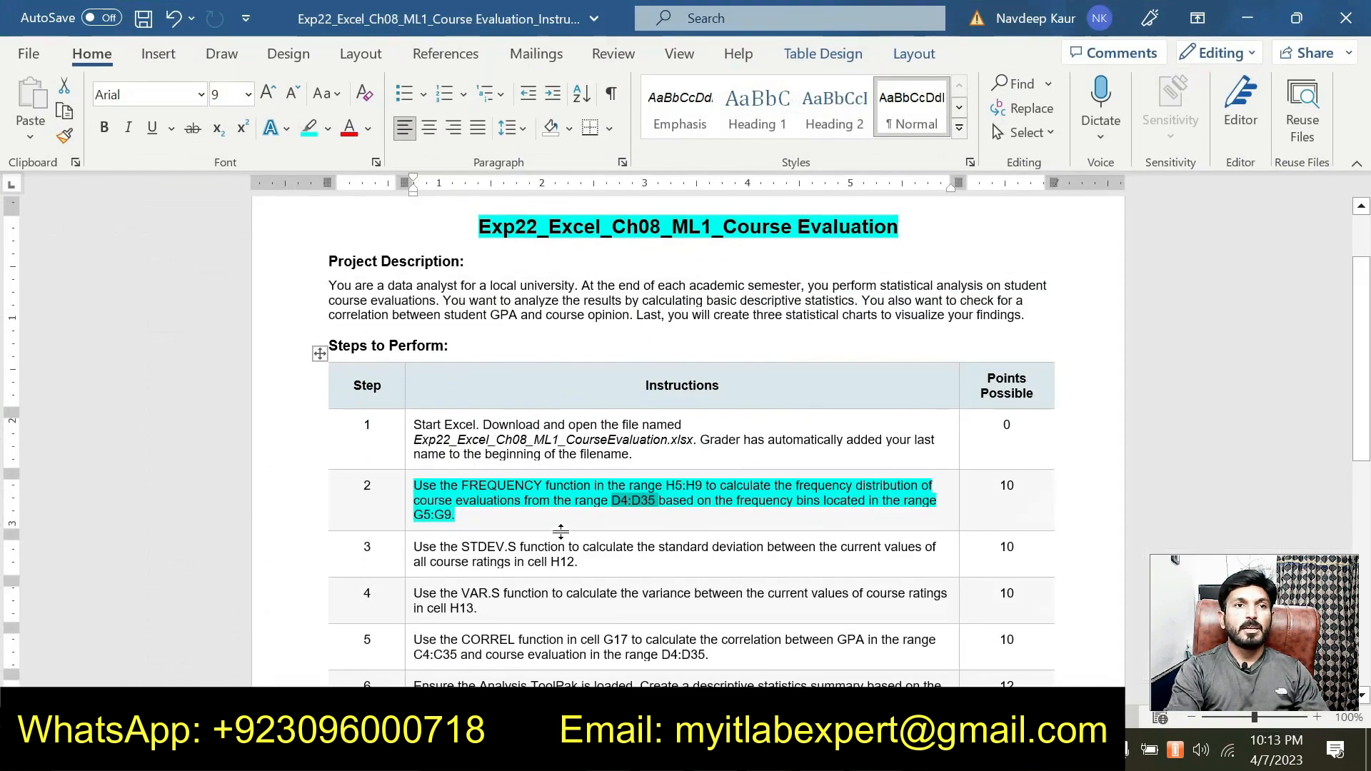
pyautogui.moveTo(457, 516); pyautogui.dragTo(430, 493)
pyautogui.click(506, 454)
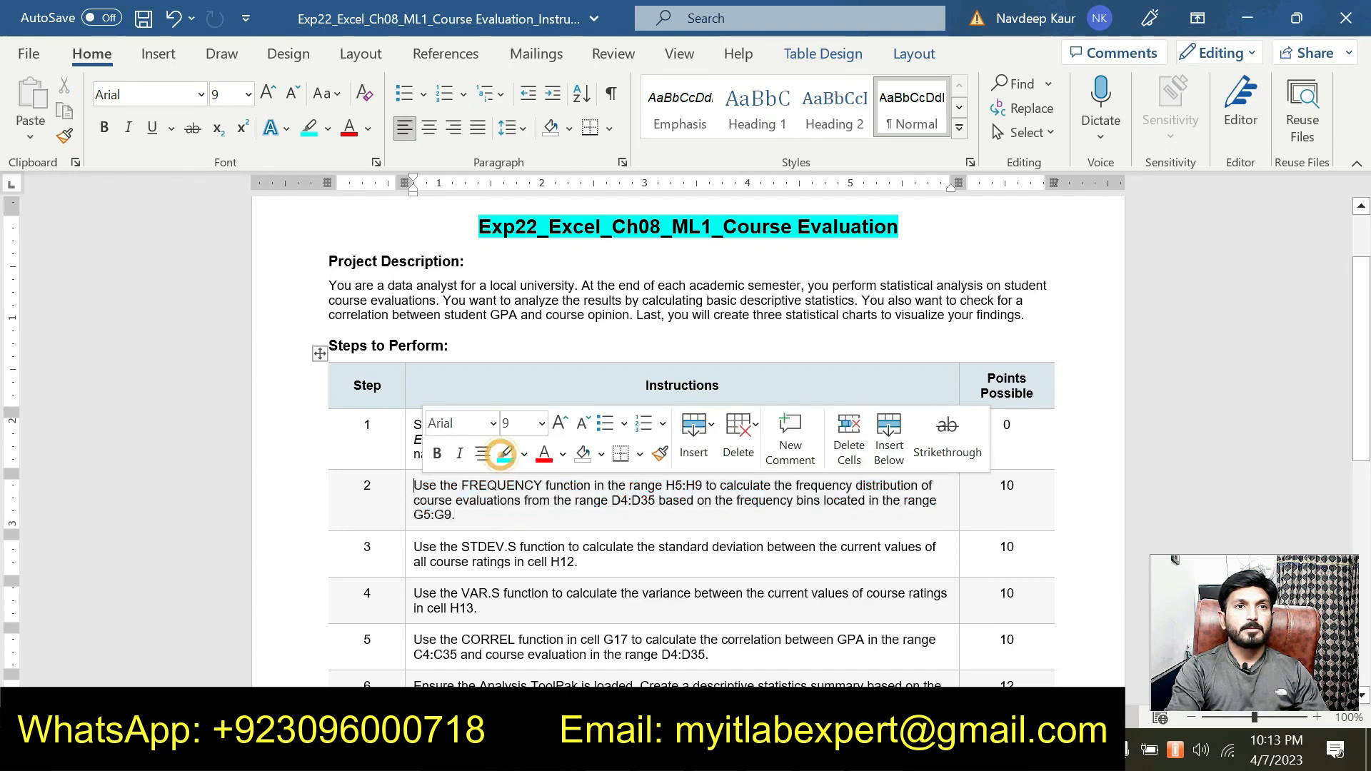
pyautogui.click(490, 508)
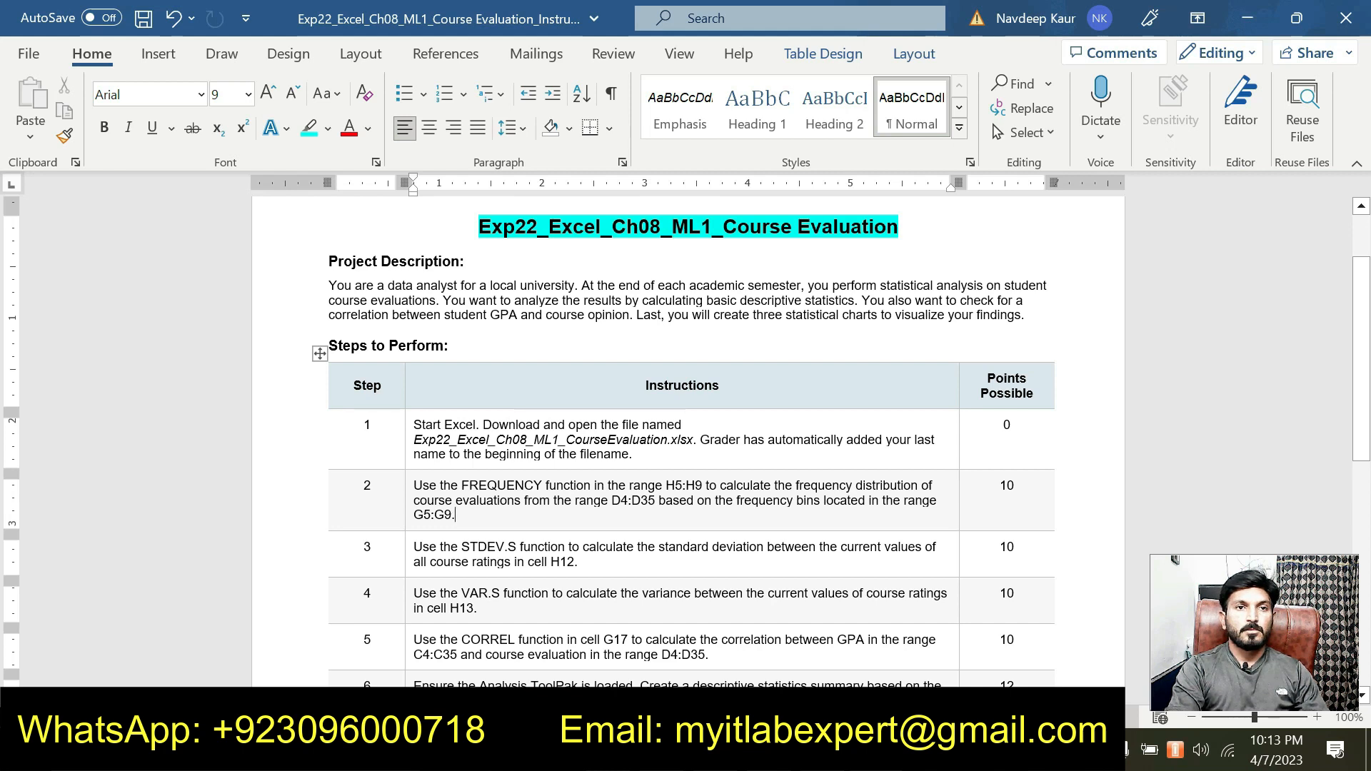
# Highlight the step 3 STDEV.S instruction in turquoise and read what it requires
pyautogui.moveTo(580, 563); pyautogui.dragTo(470, 551)
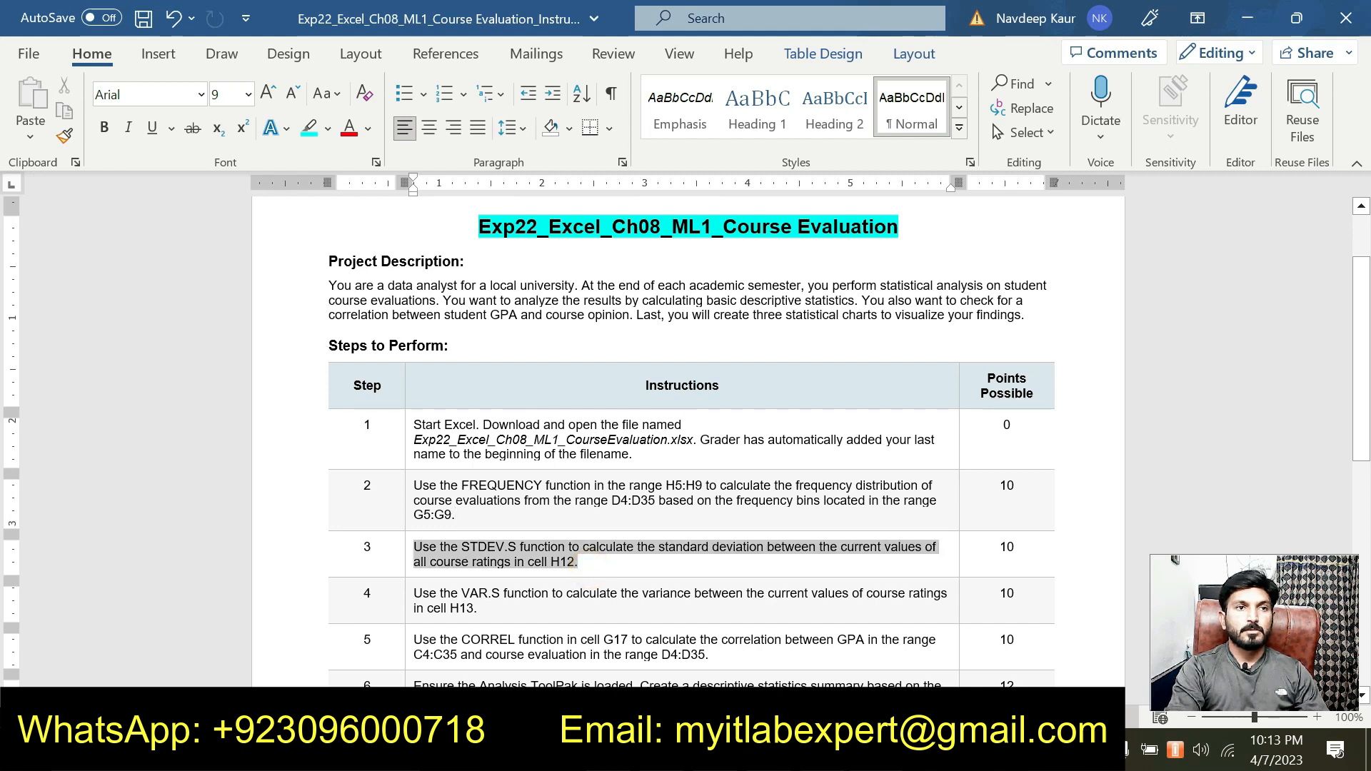
pyautogui.click(513, 516)
pyautogui.click(537, 562)
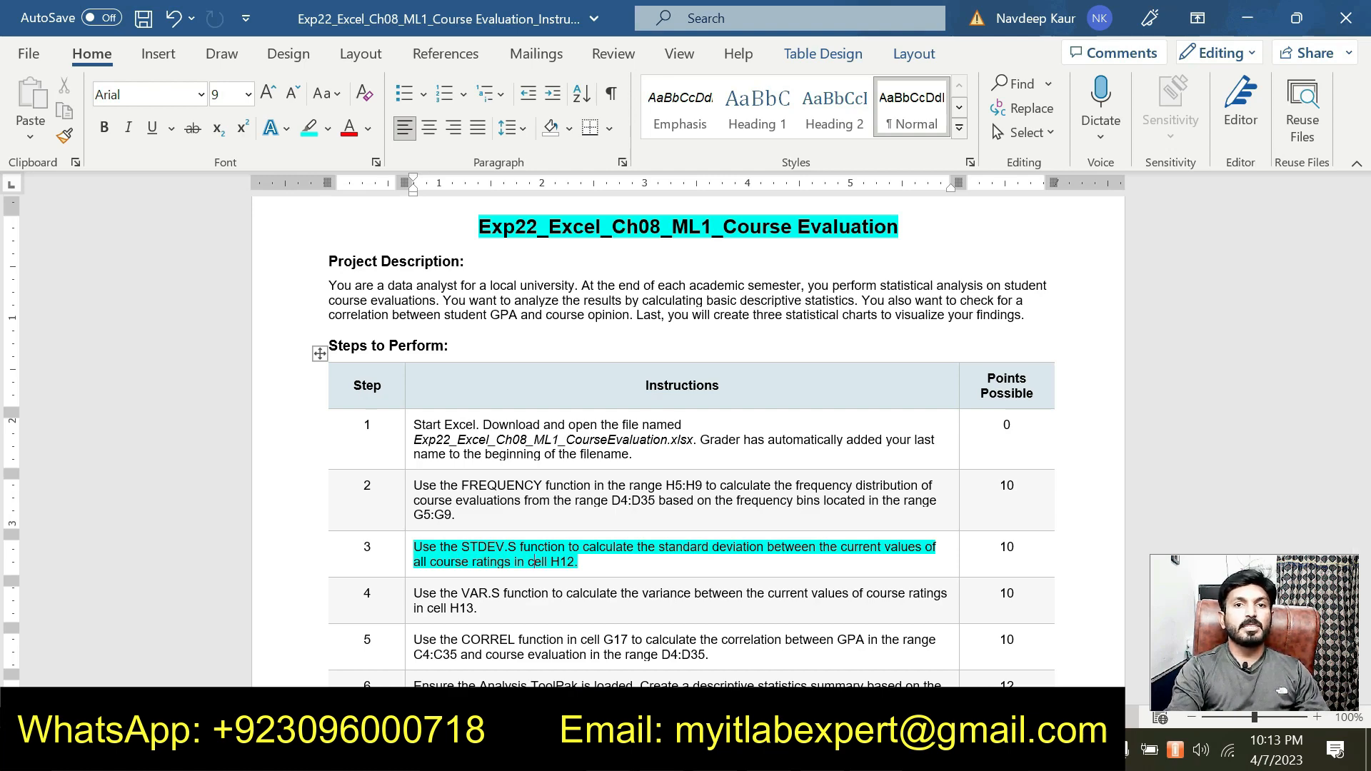
pyautogui.scroll(-1, 689, 443)
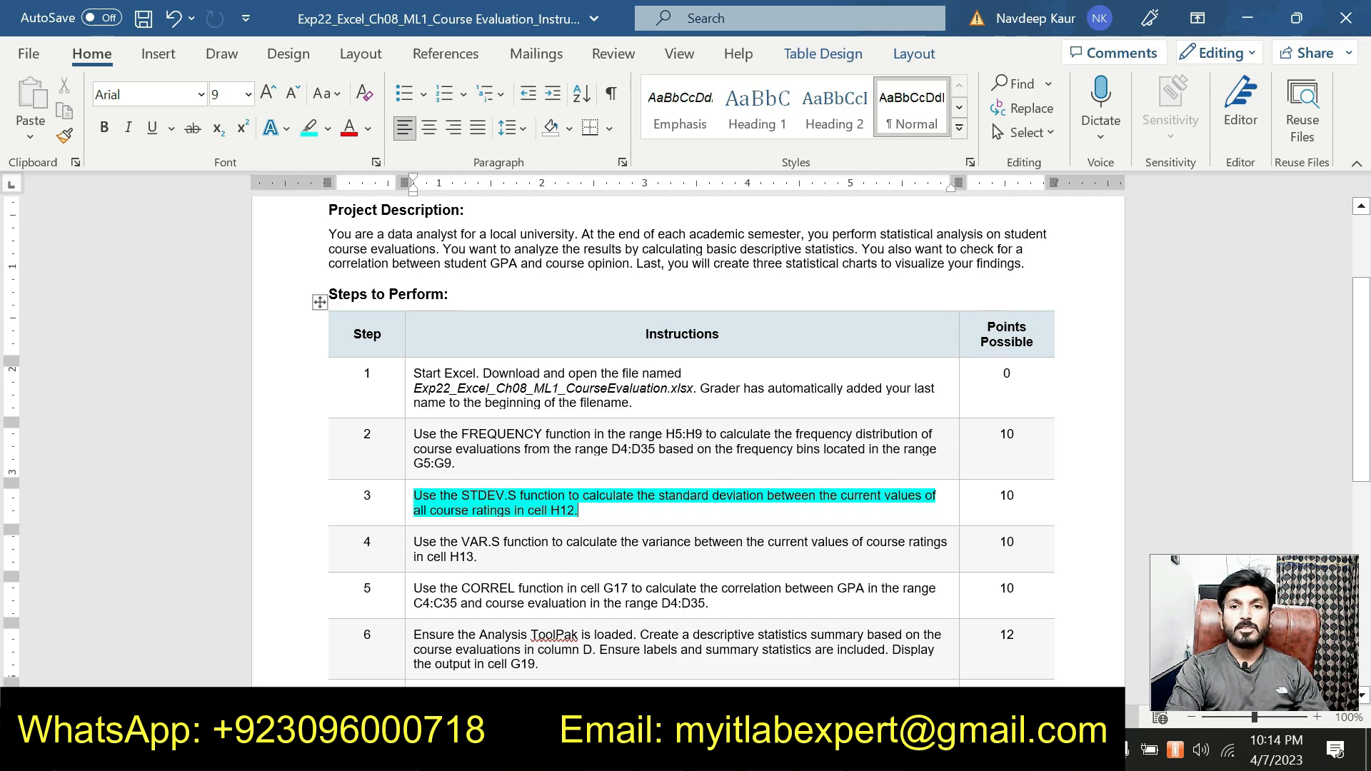
# Switch to the Excel workbook and calculate the standard deviation of the course ratings in H12 with =STDEV.S(D4:D35)
pyautogui.hotkey('alt', 'Tab')
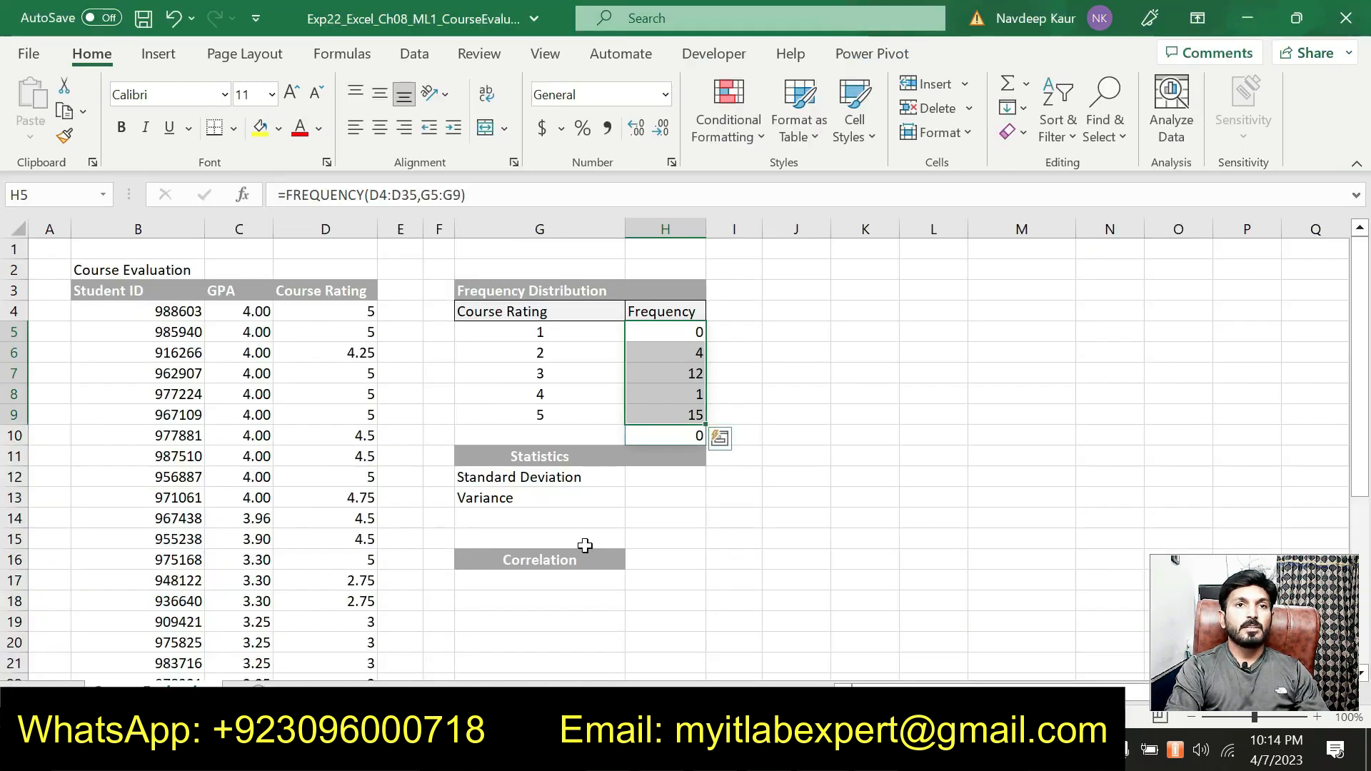
pyautogui.click(643, 476)
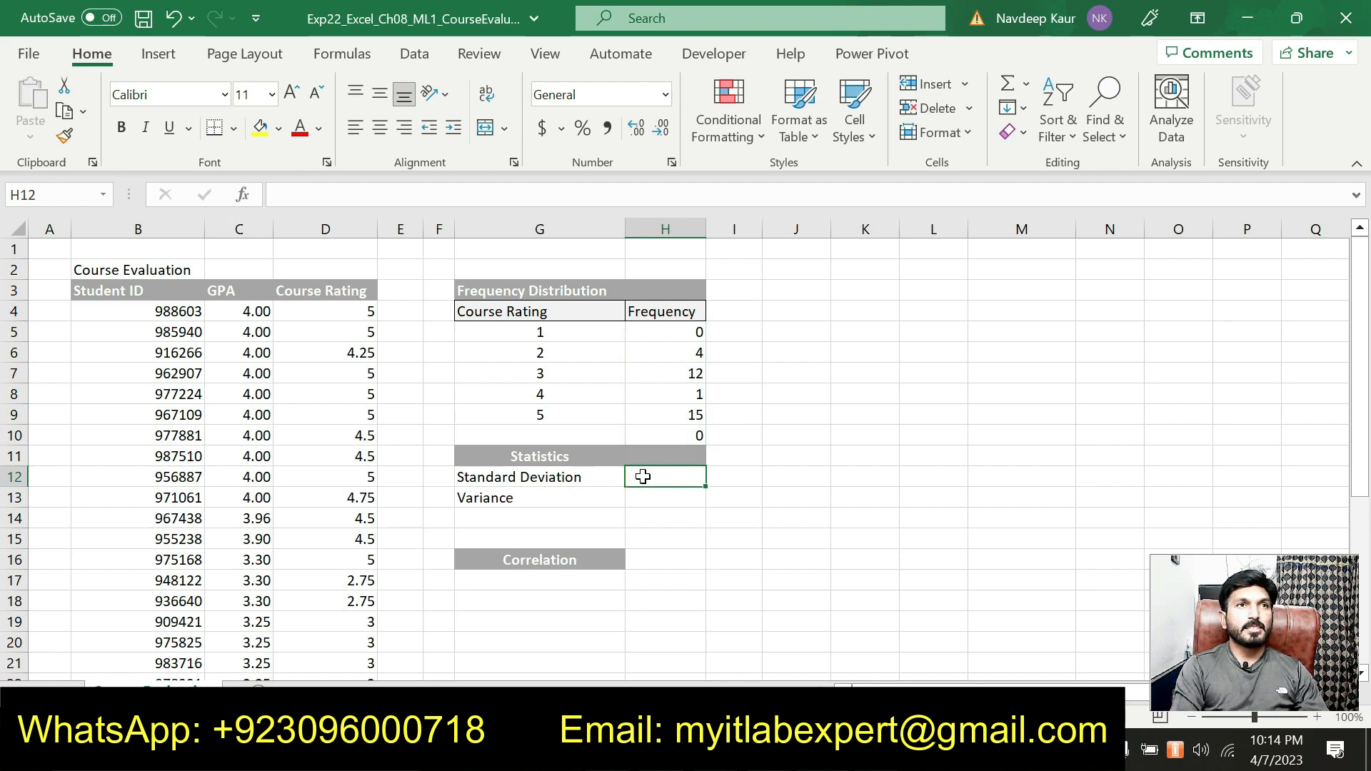
pyautogui.write('=')
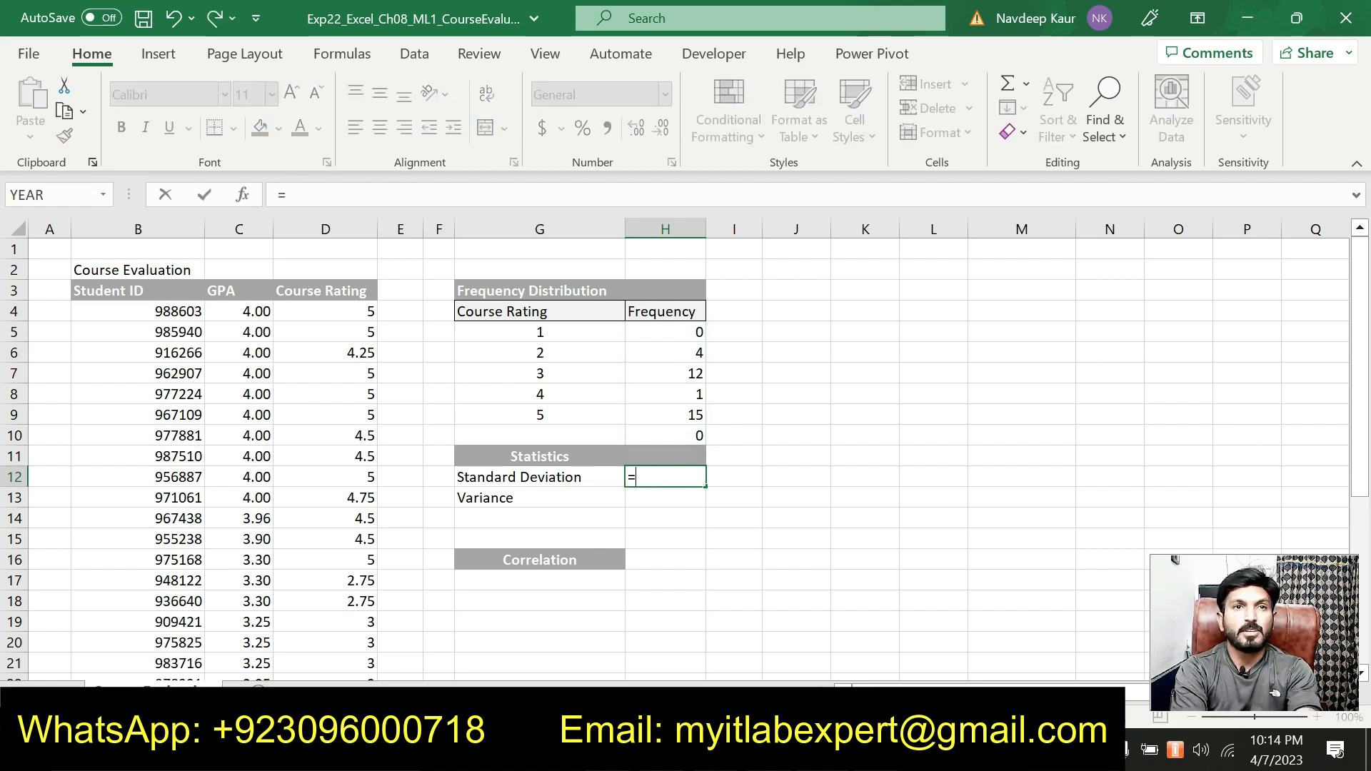
pyautogui.write('stde')
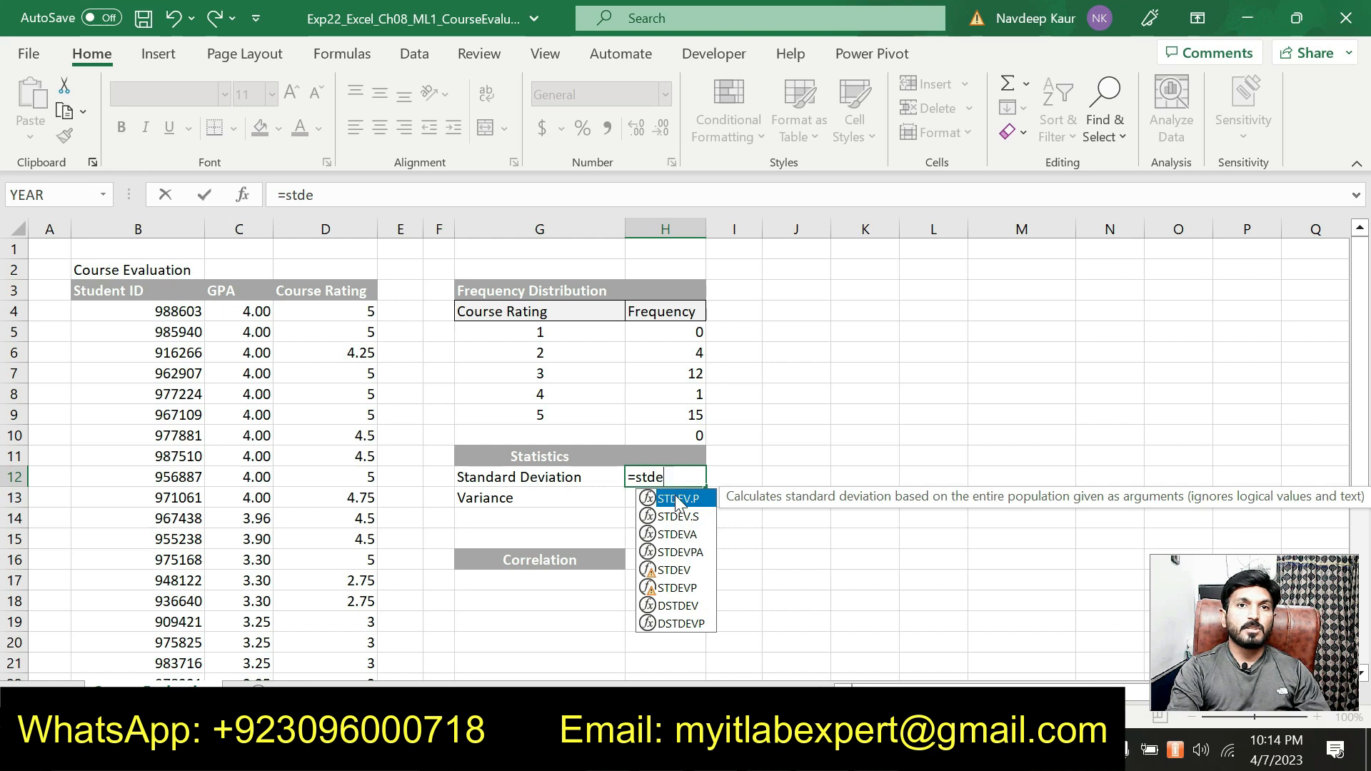
pyautogui.doubleClick(689, 519)
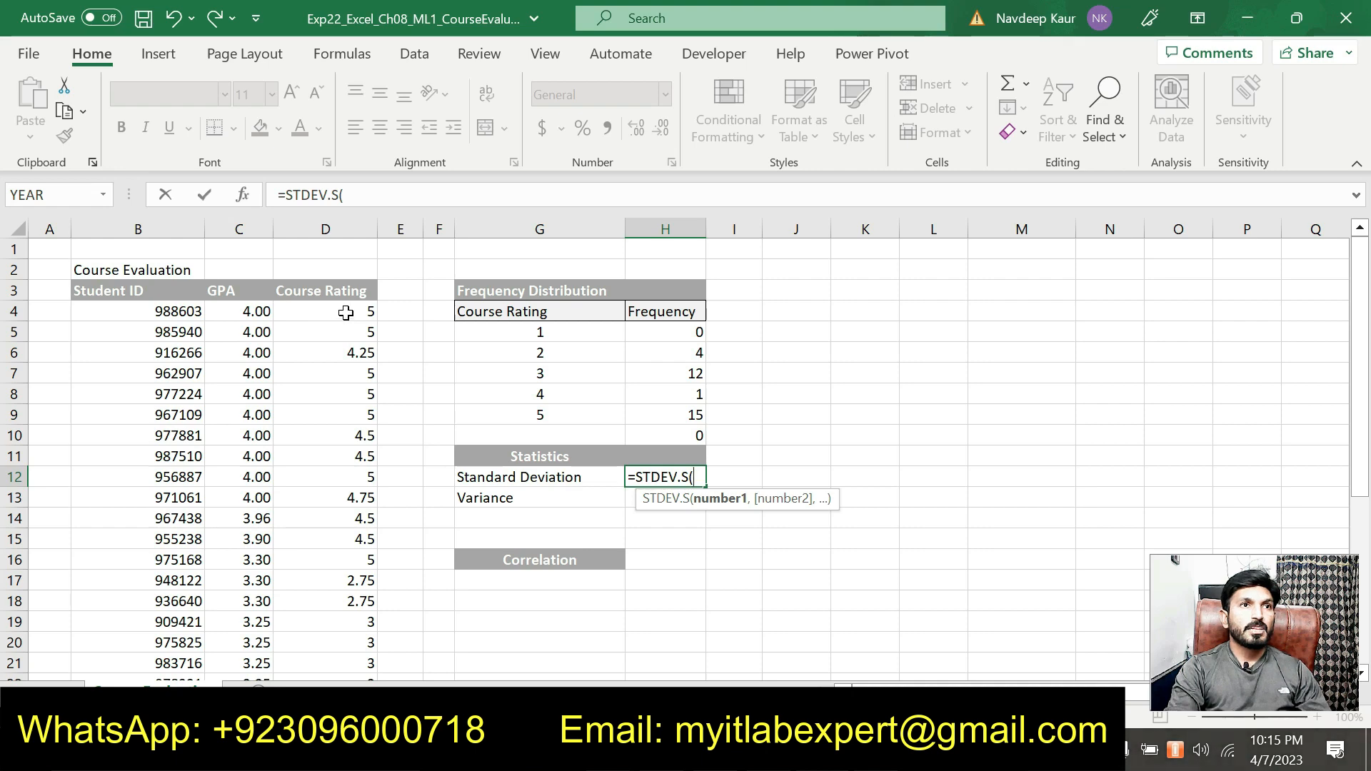
pyautogui.moveTo(356, 309); pyautogui.dragTo(360, 605)
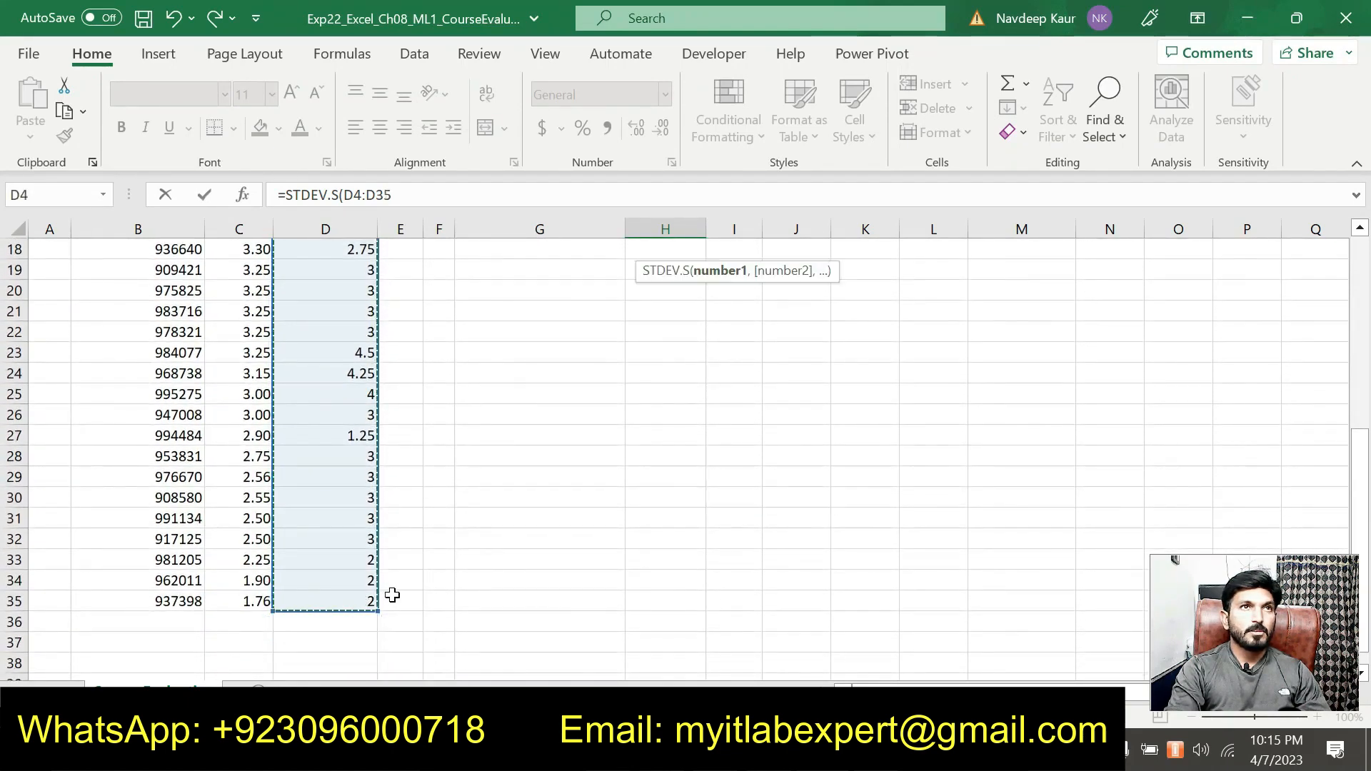
pyautogui.scroll(6, 512, 352)
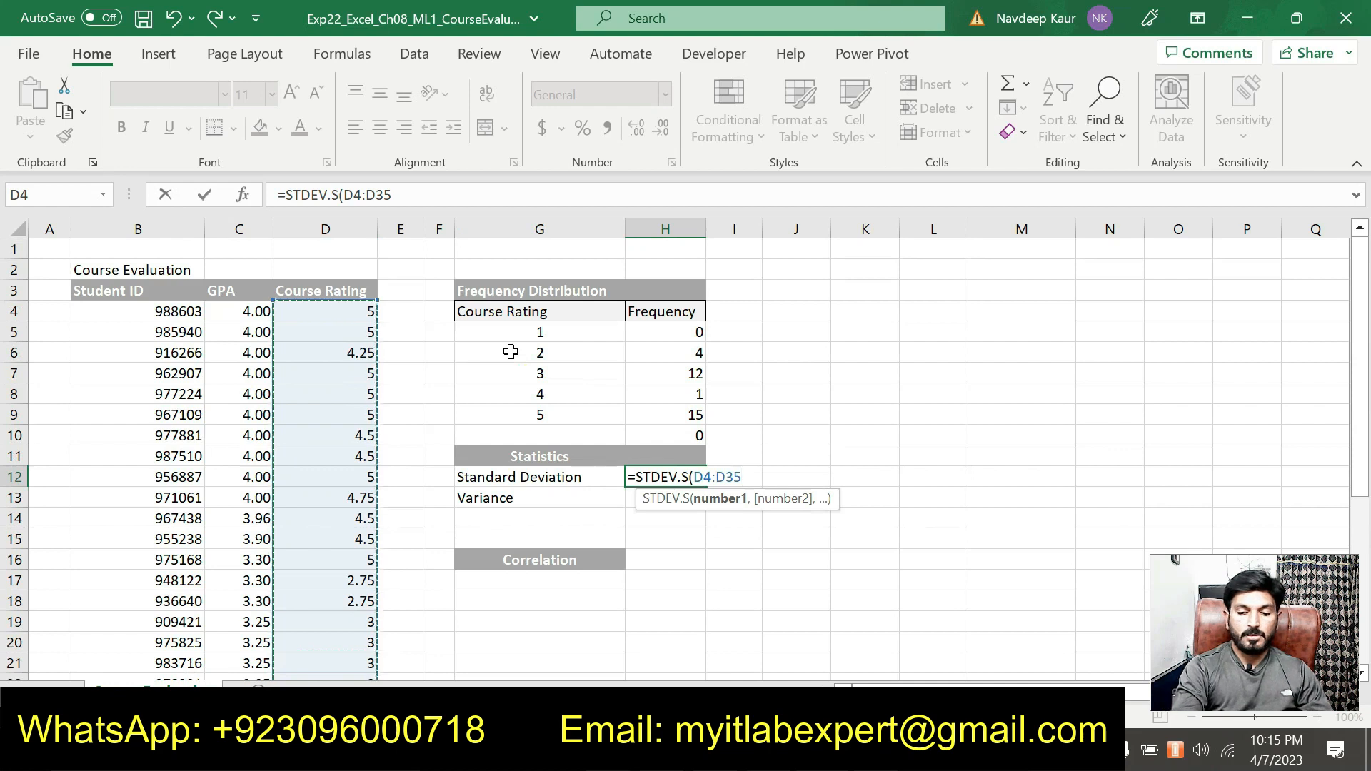
pyautogui.write(')')
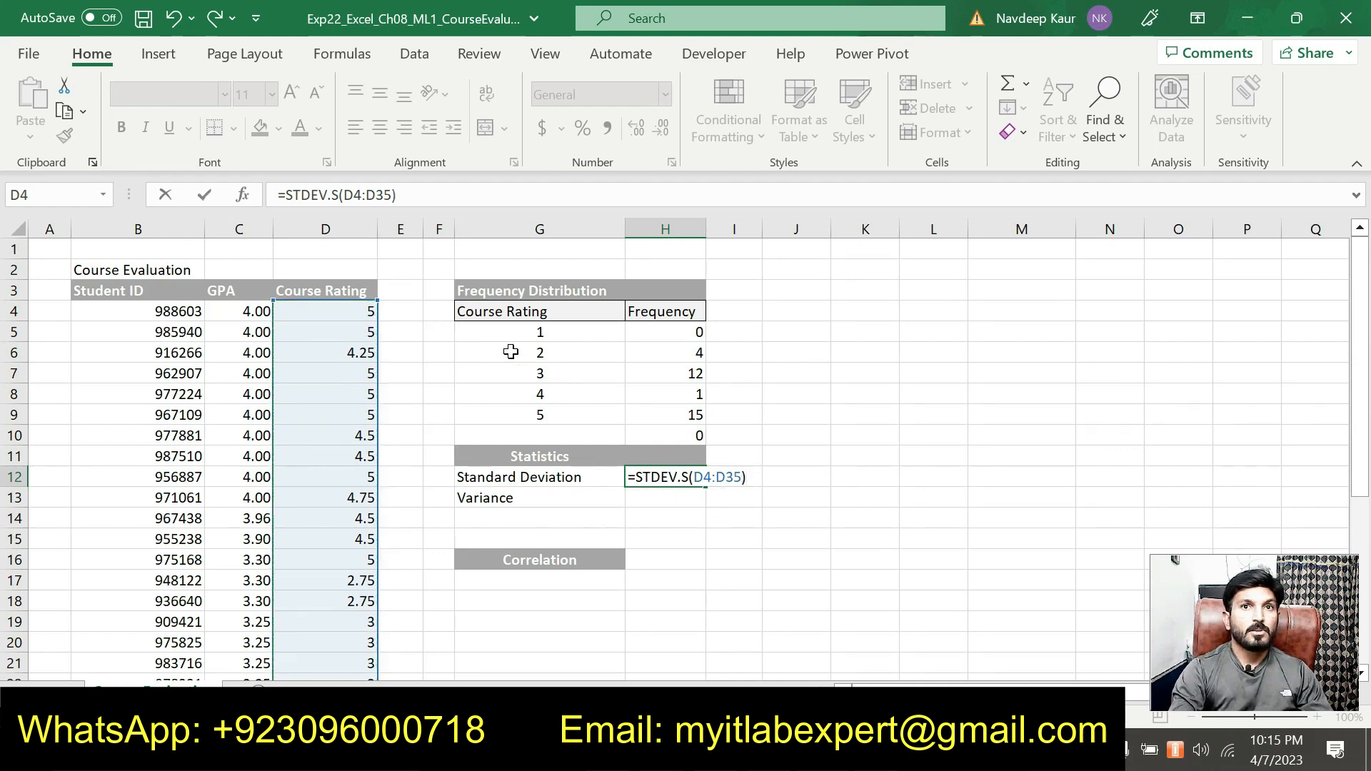
pyautogui.press('Return')
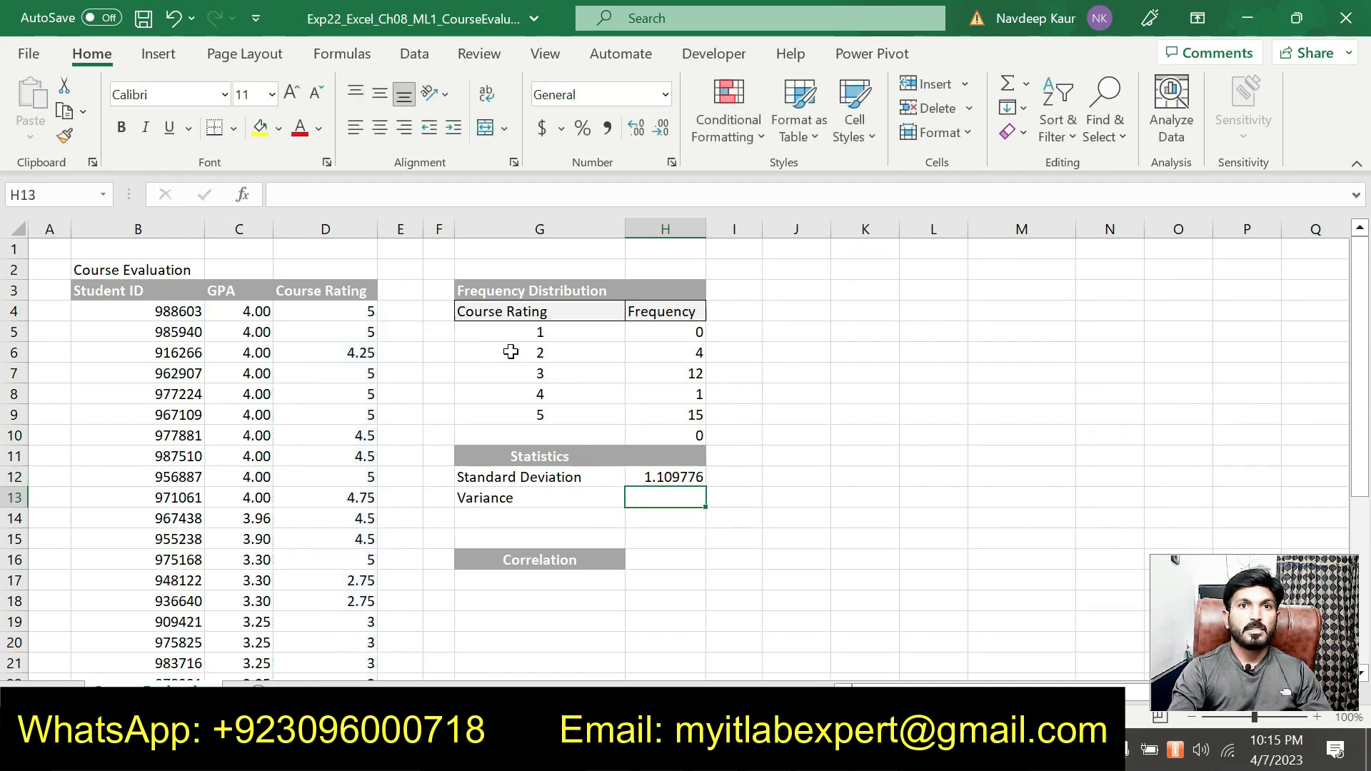
pyautogui.click(659, 482)
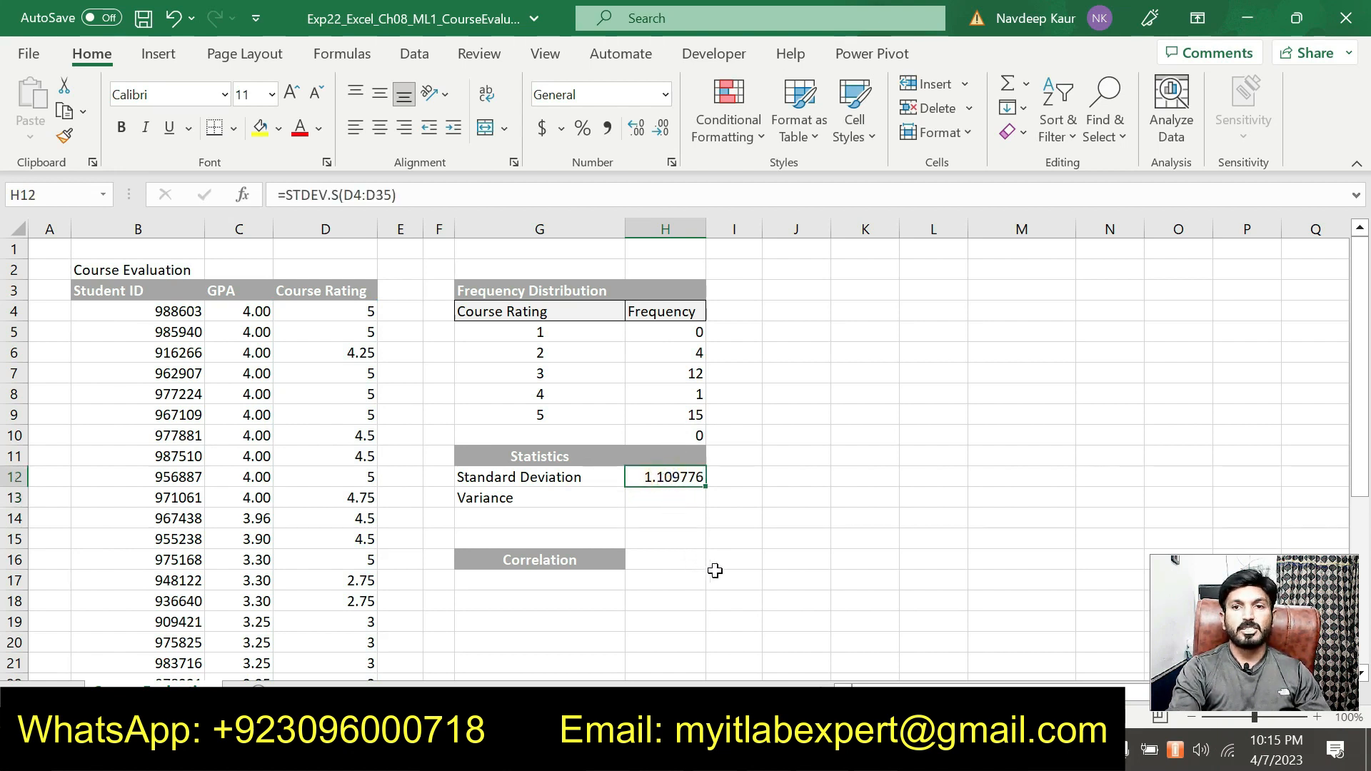
# Switch to the Word instructions and remove the text highlight from the step 3 STDEV.S instruction
pyautogui.hotkey('alt', 'Tab')
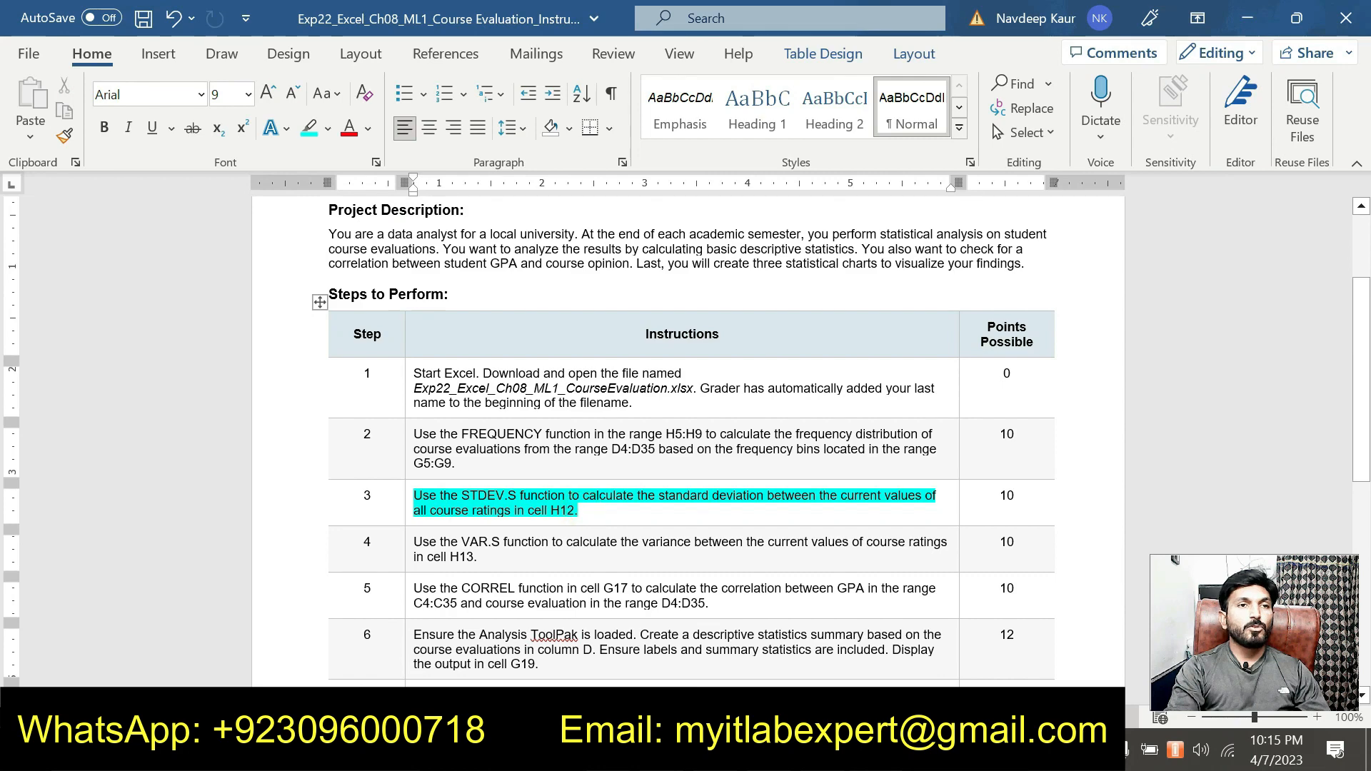
pyautogui.tripleClick(580, 510)
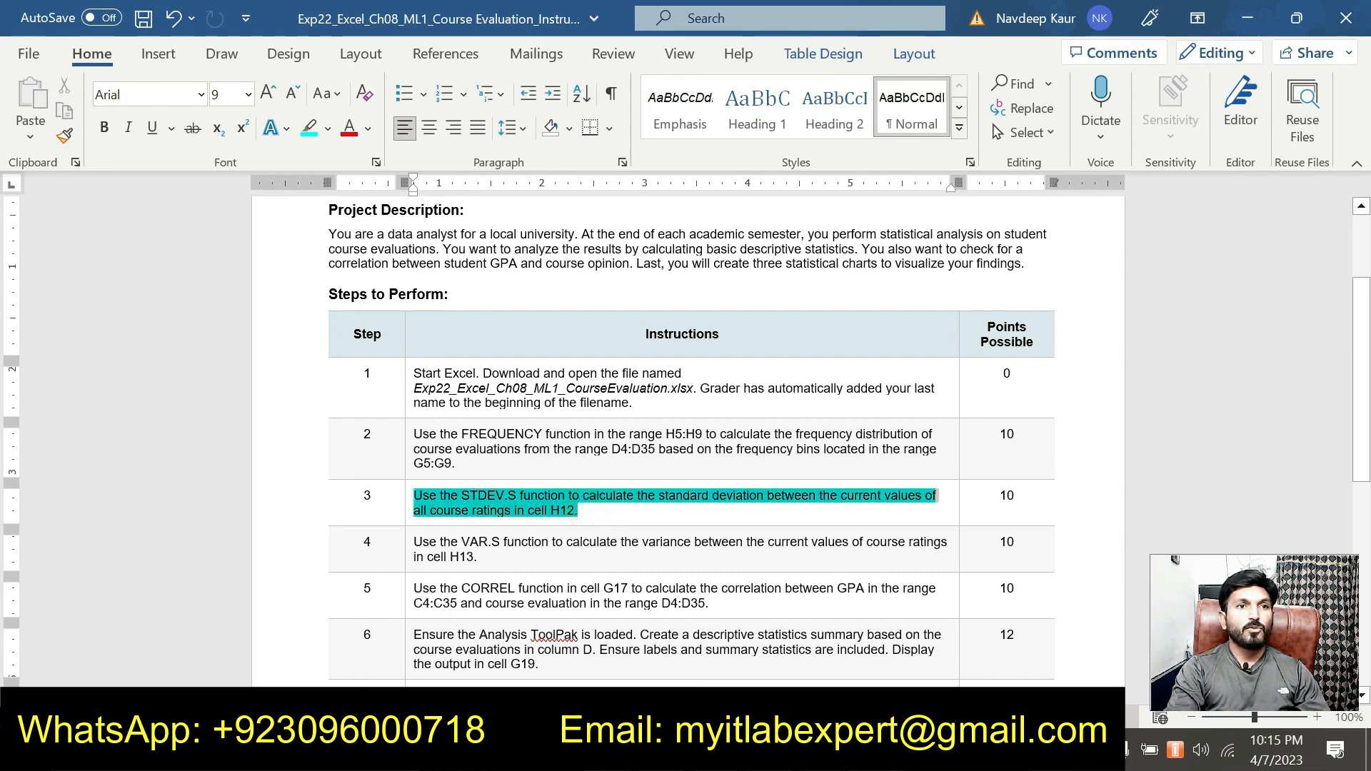
pyautogui.click(503, 464)
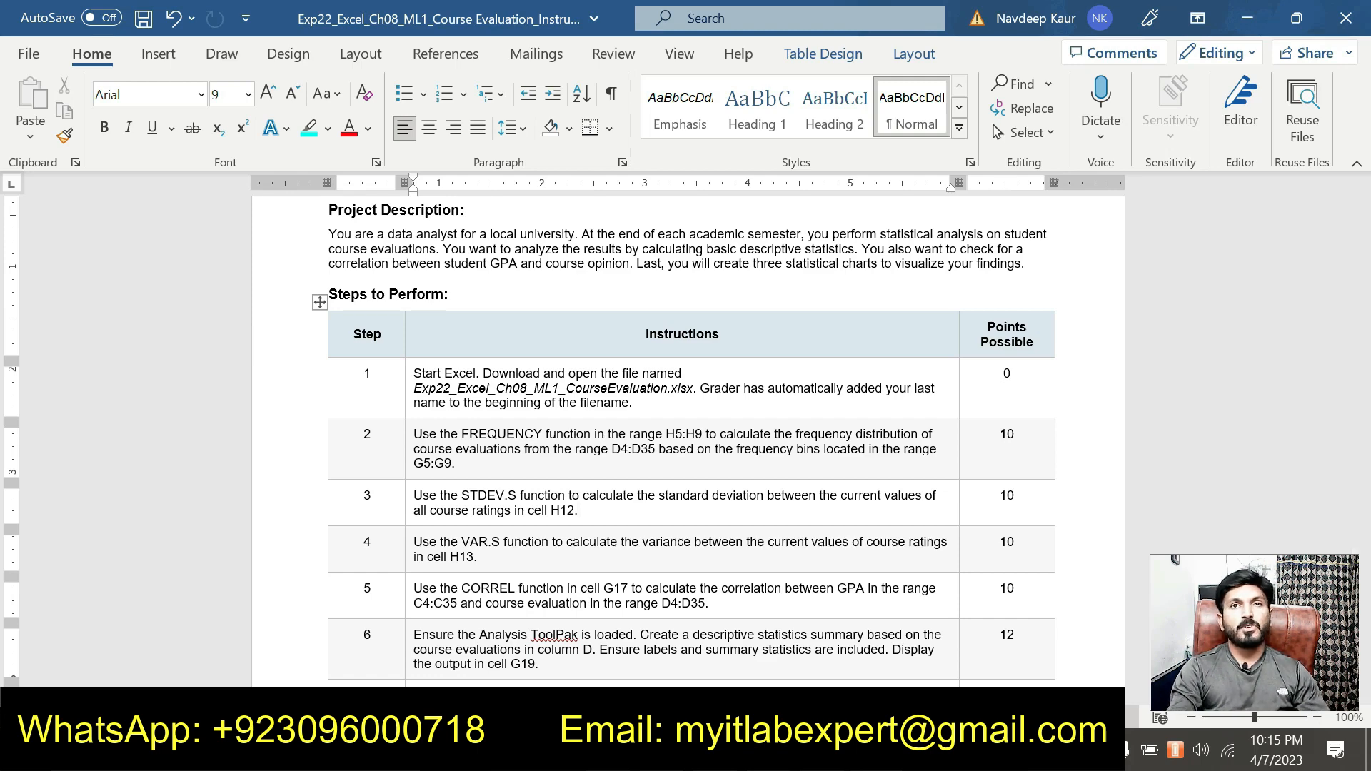
pyautogui.scroll(2, 685, 429)
pyautogui.scroll(-2, 686, 429)
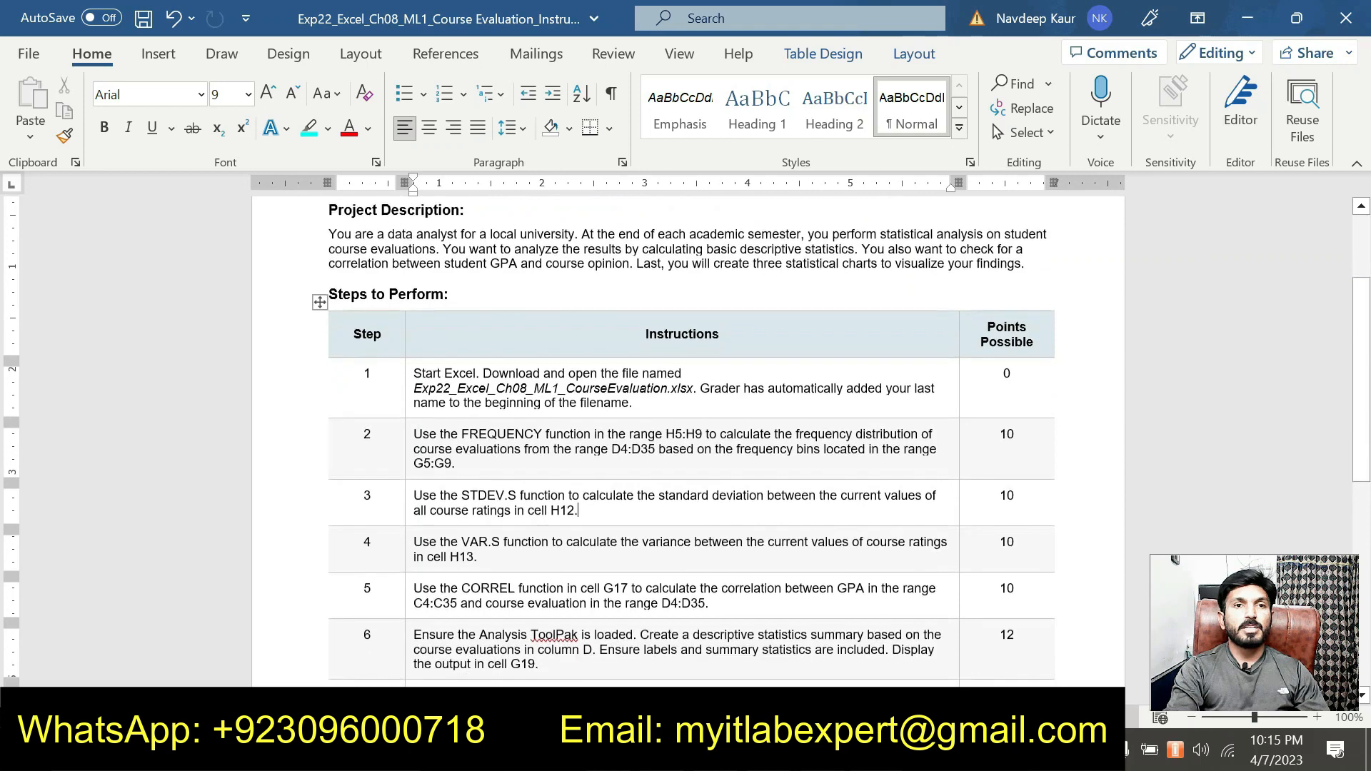
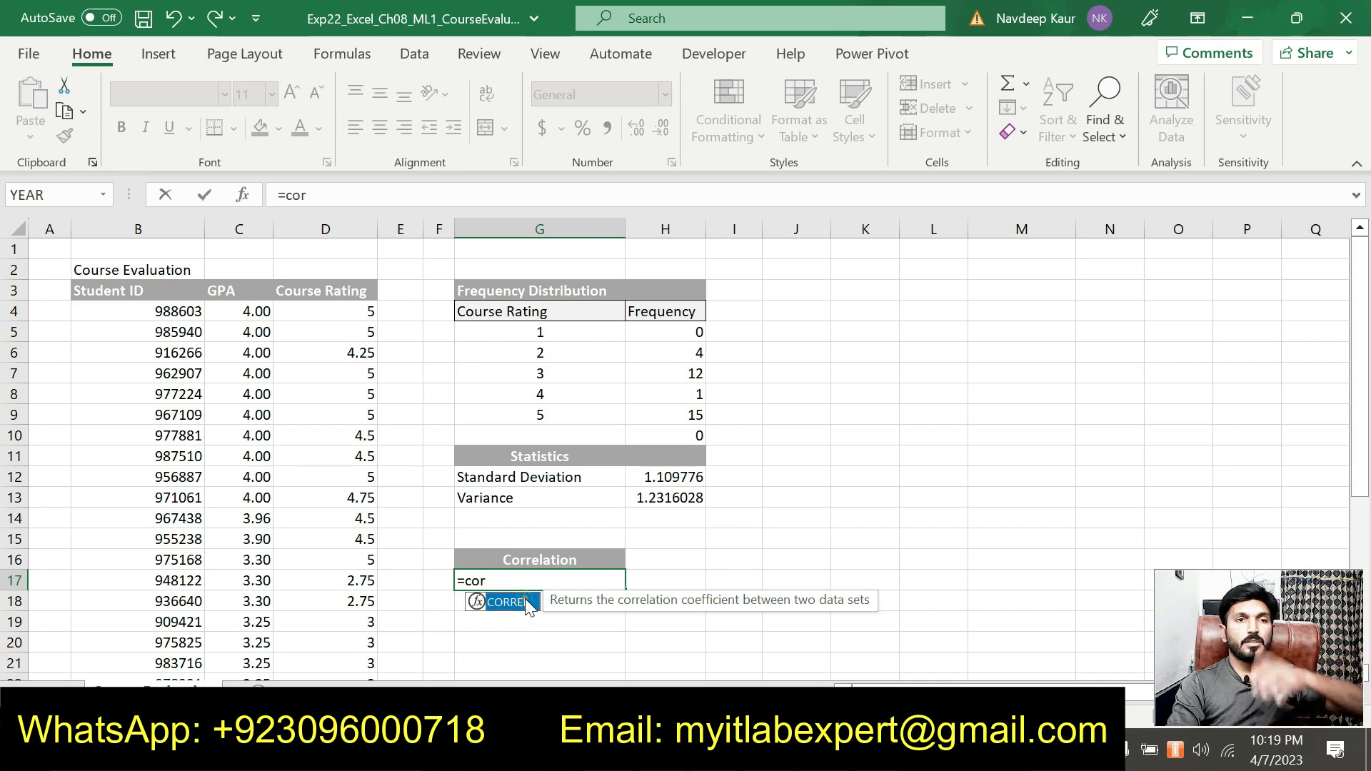
# Start a CORREL formula in cell G17 and open its function arguments
pyautogui.doubleClick(518, 603)
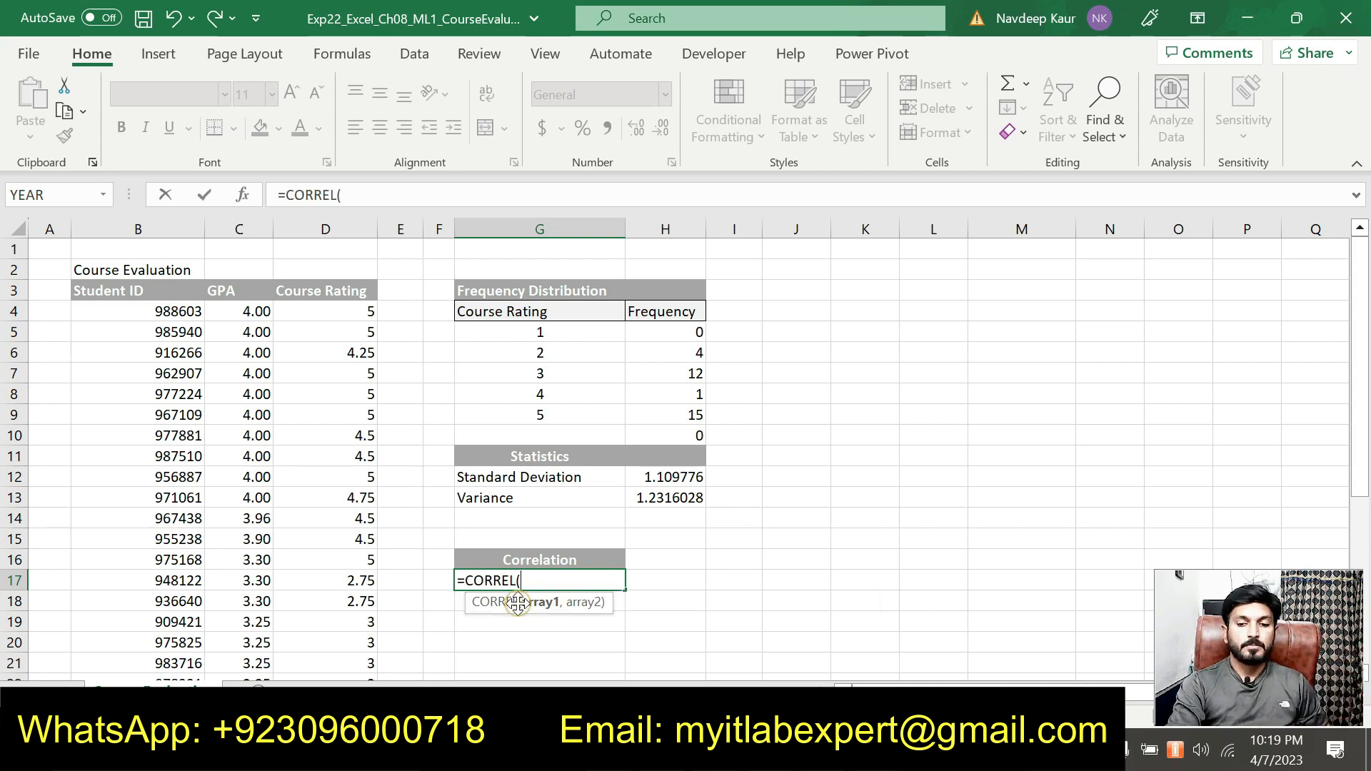
pyautogui.click(243, 200)
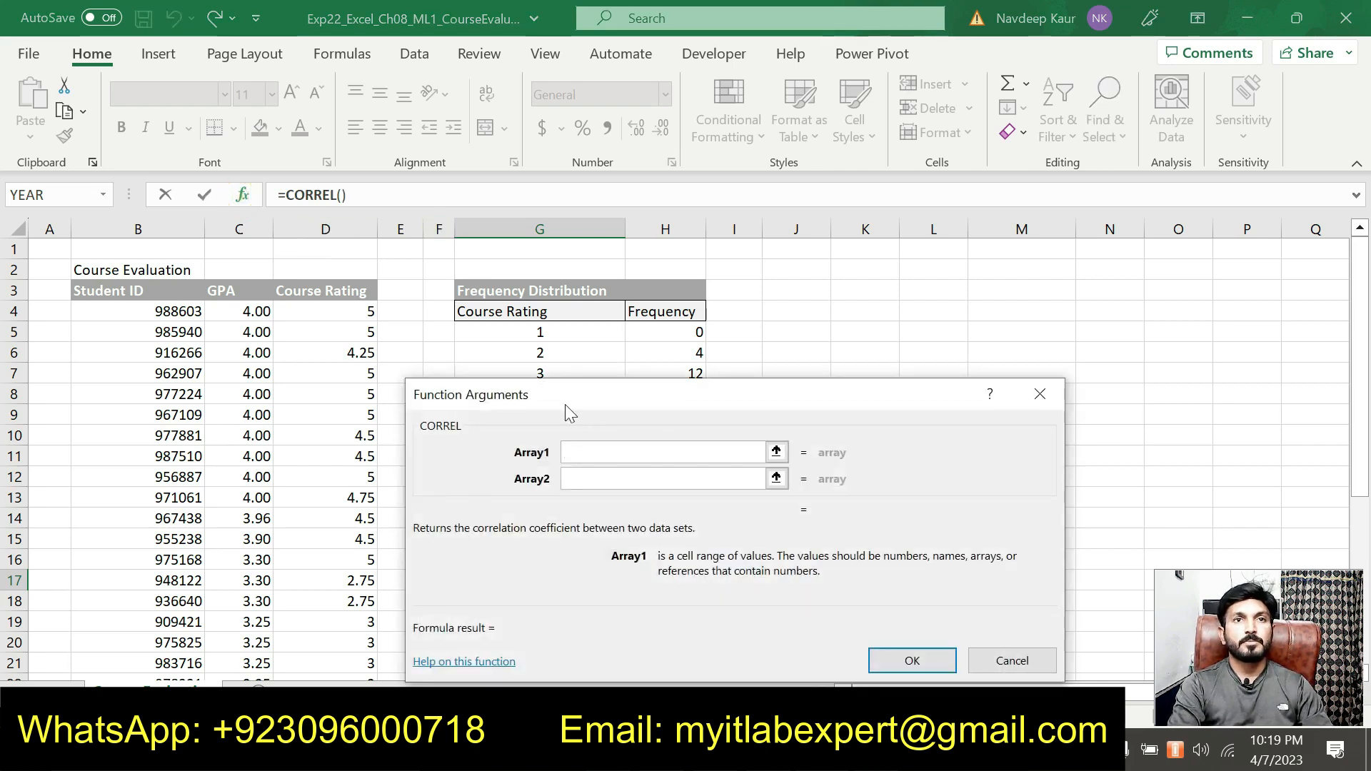
pyautogui.moveTo(603, 404); pyautogui.dragTo(721, 238)
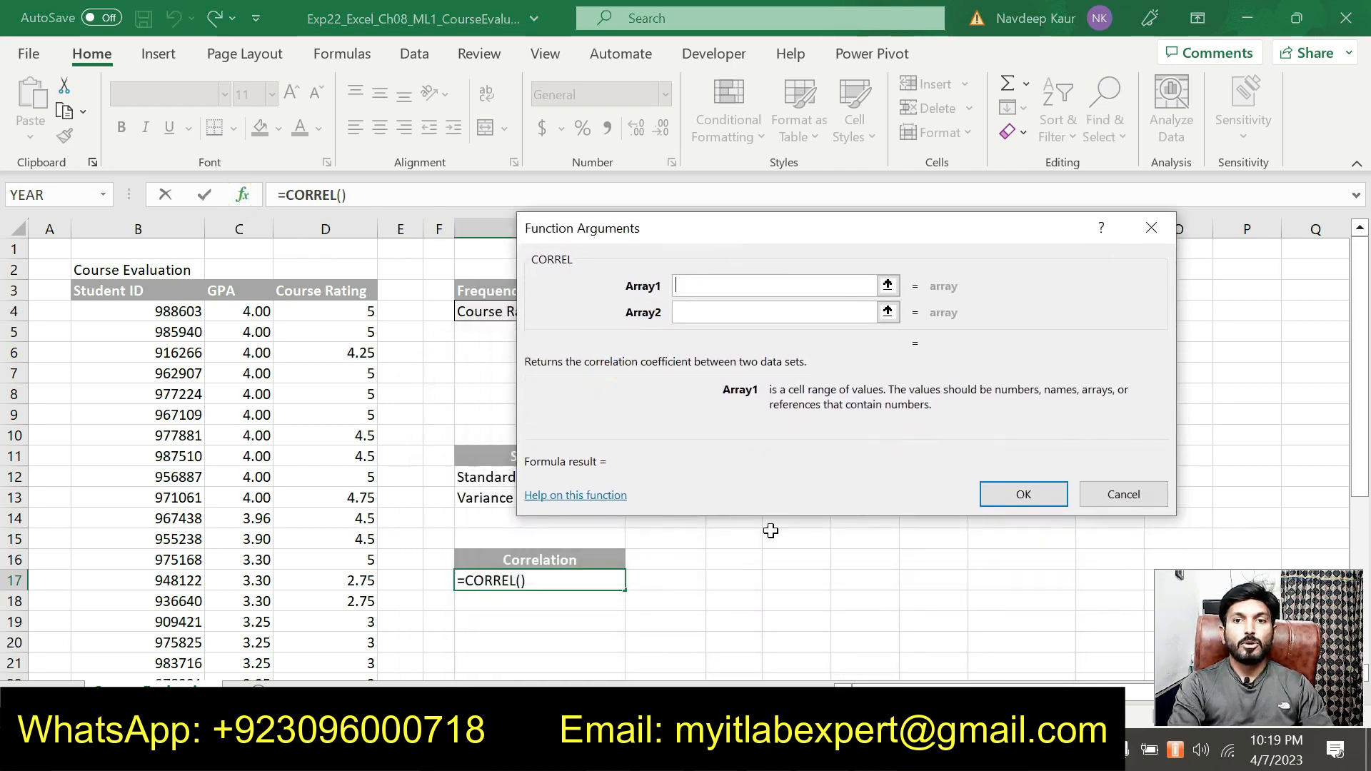
# Check the step 5 ranges in the Word instructions, and complete G17 in the Excel workbook as =CORREL(C4:C35,D4:D35)
pyautogui.hotkey('alt', 'Tab')
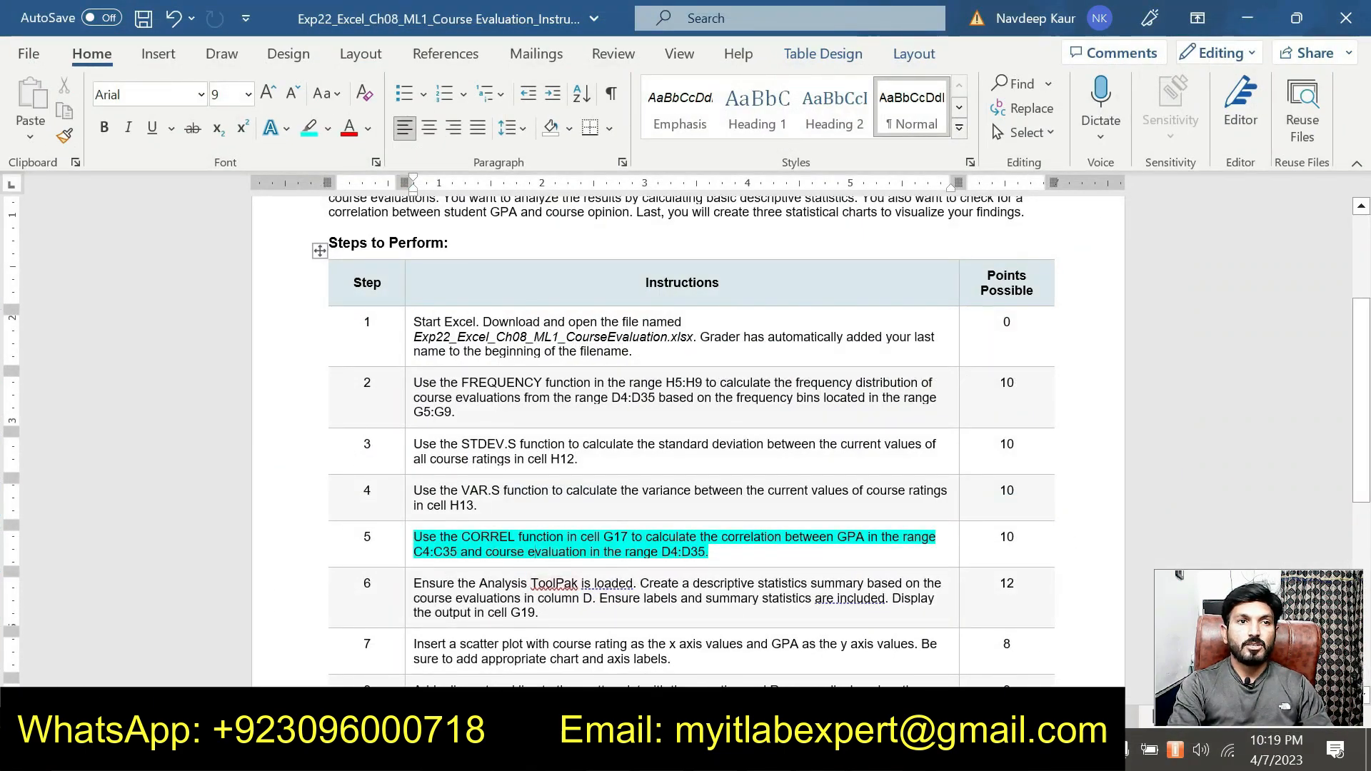
pyautogui.click(418, 552)
pyautogui.doubleClick(418, 552)
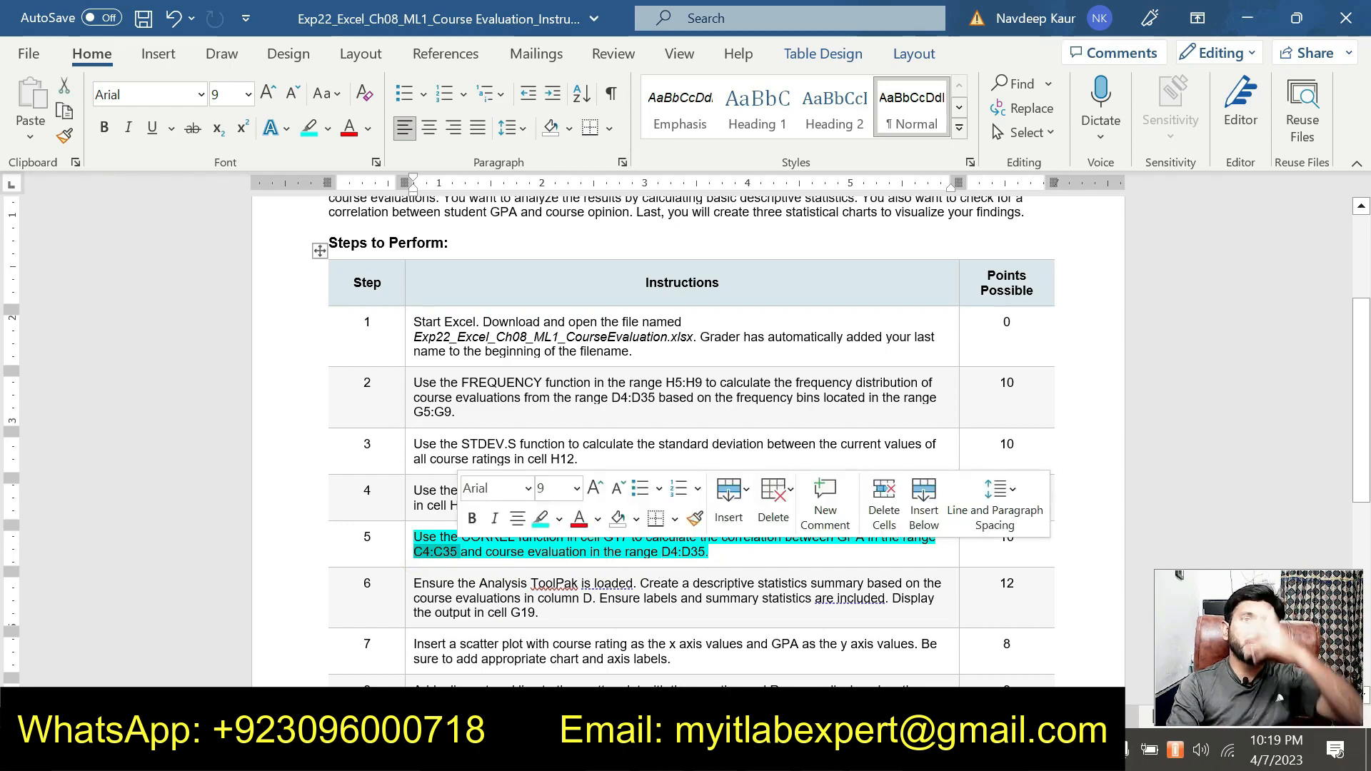
pyautogui.doubleClick(682, 553)
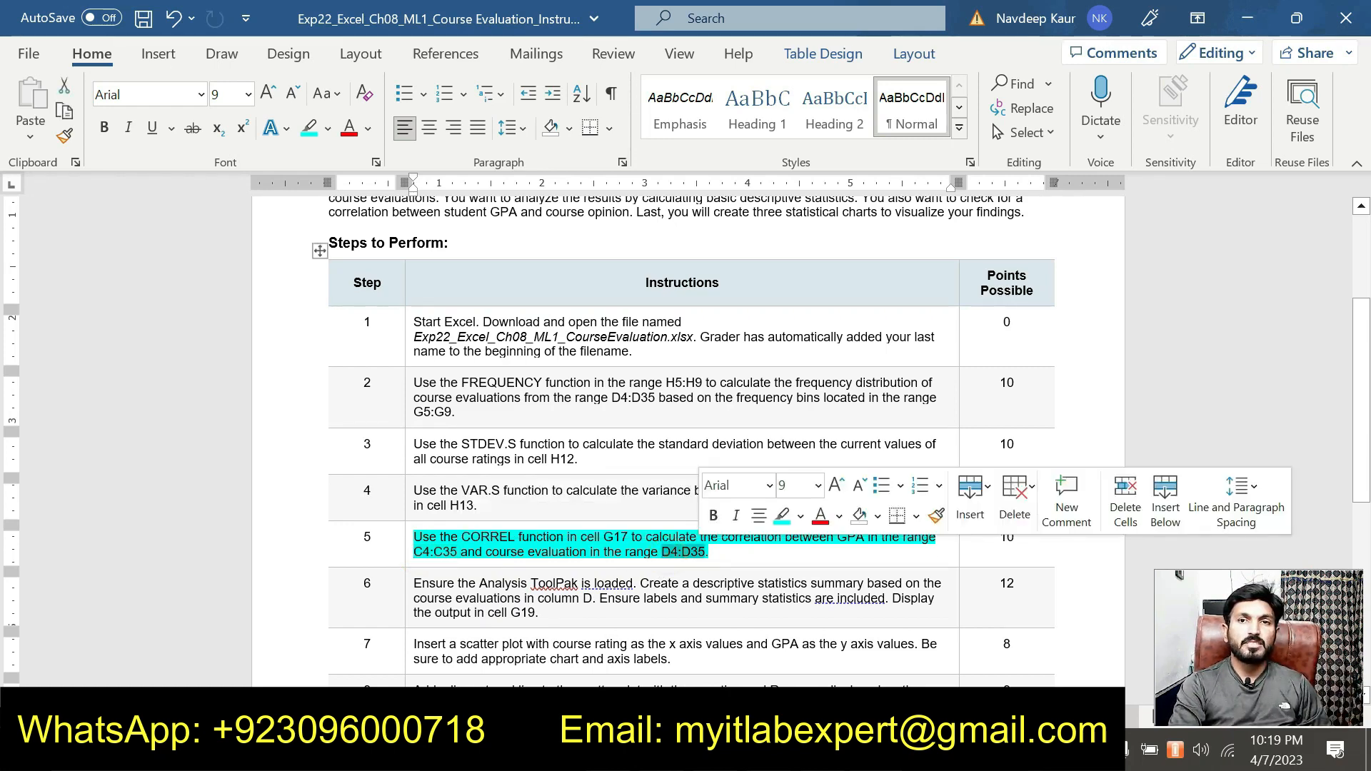
pyautogui.hotkey('alt', 'Tab')
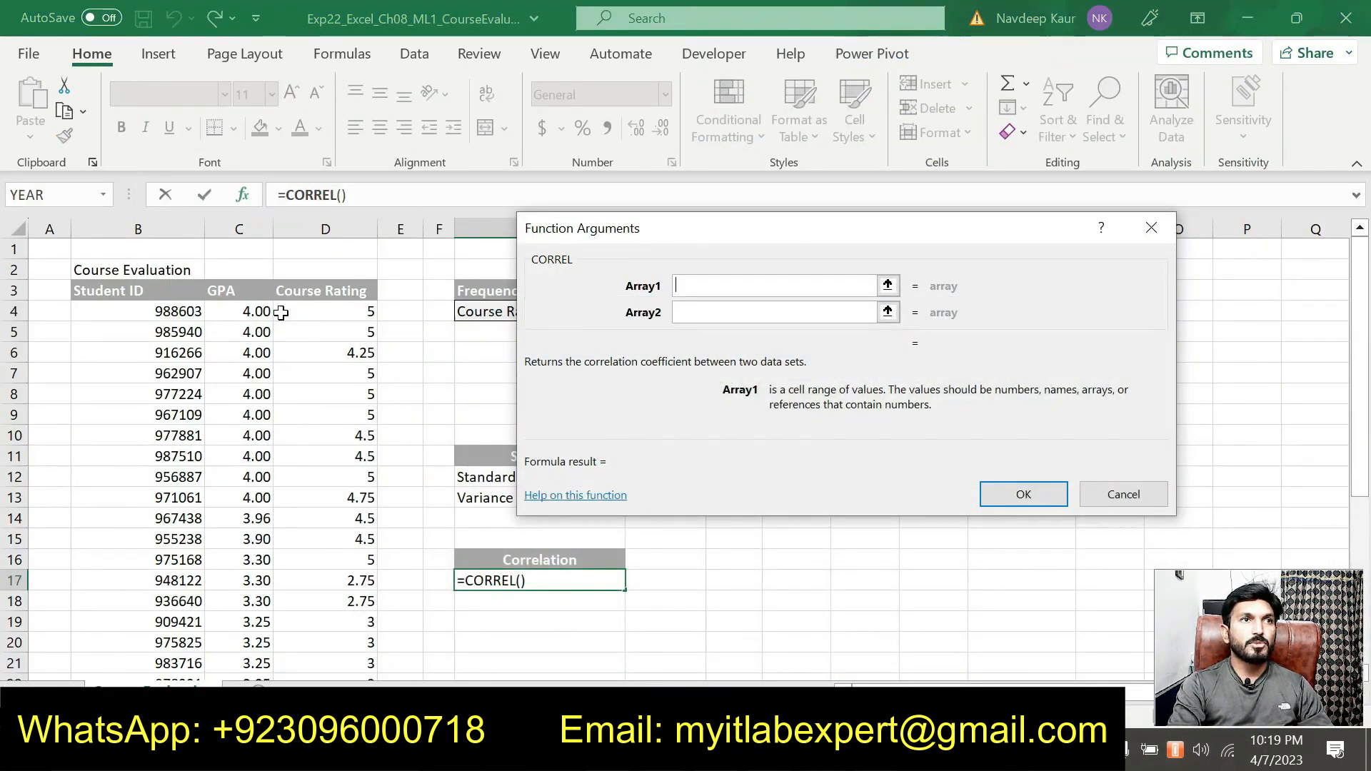
pyautogui.moveTo(262, 310); pyautogui.dragTo(256, 647)
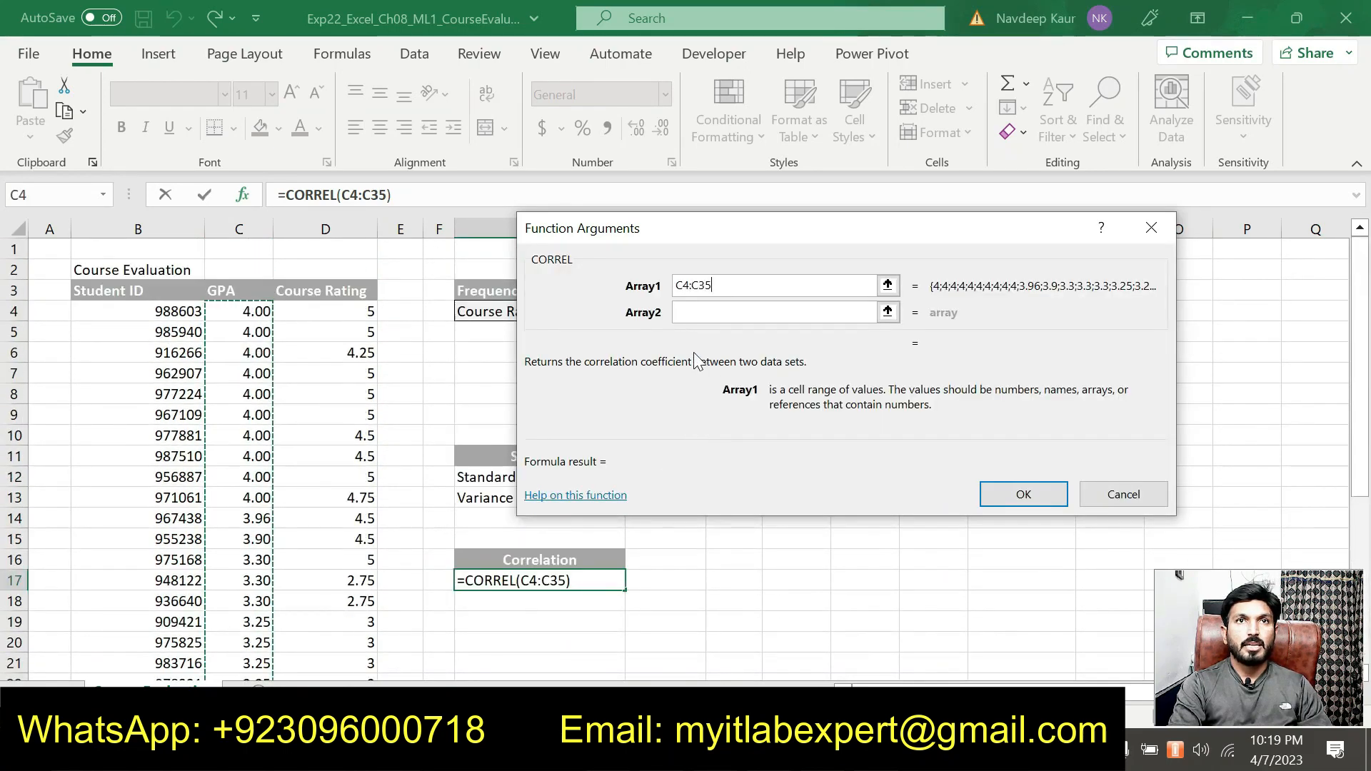
pyautogui.click(698, 313)
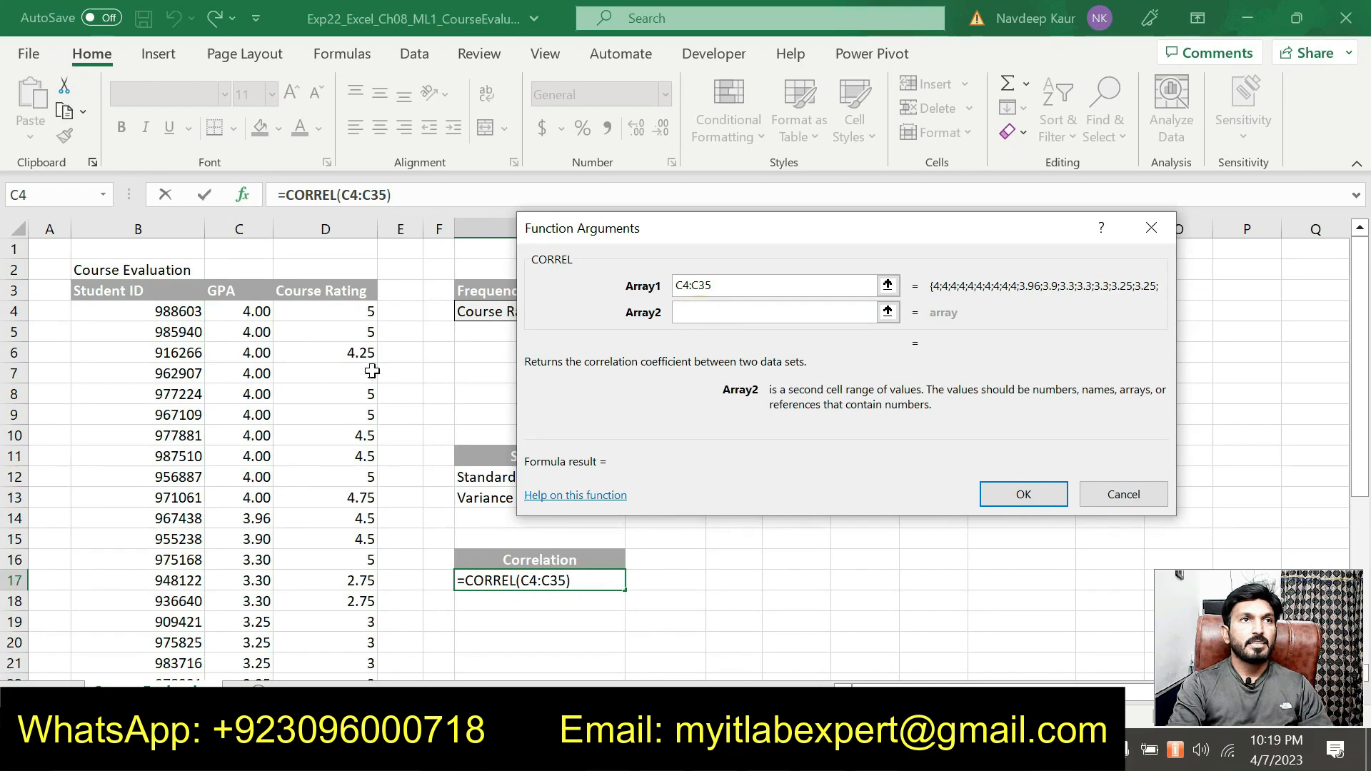
pyautogui.moveTo(358, 310); pyautogui.dragTo(342, 638)
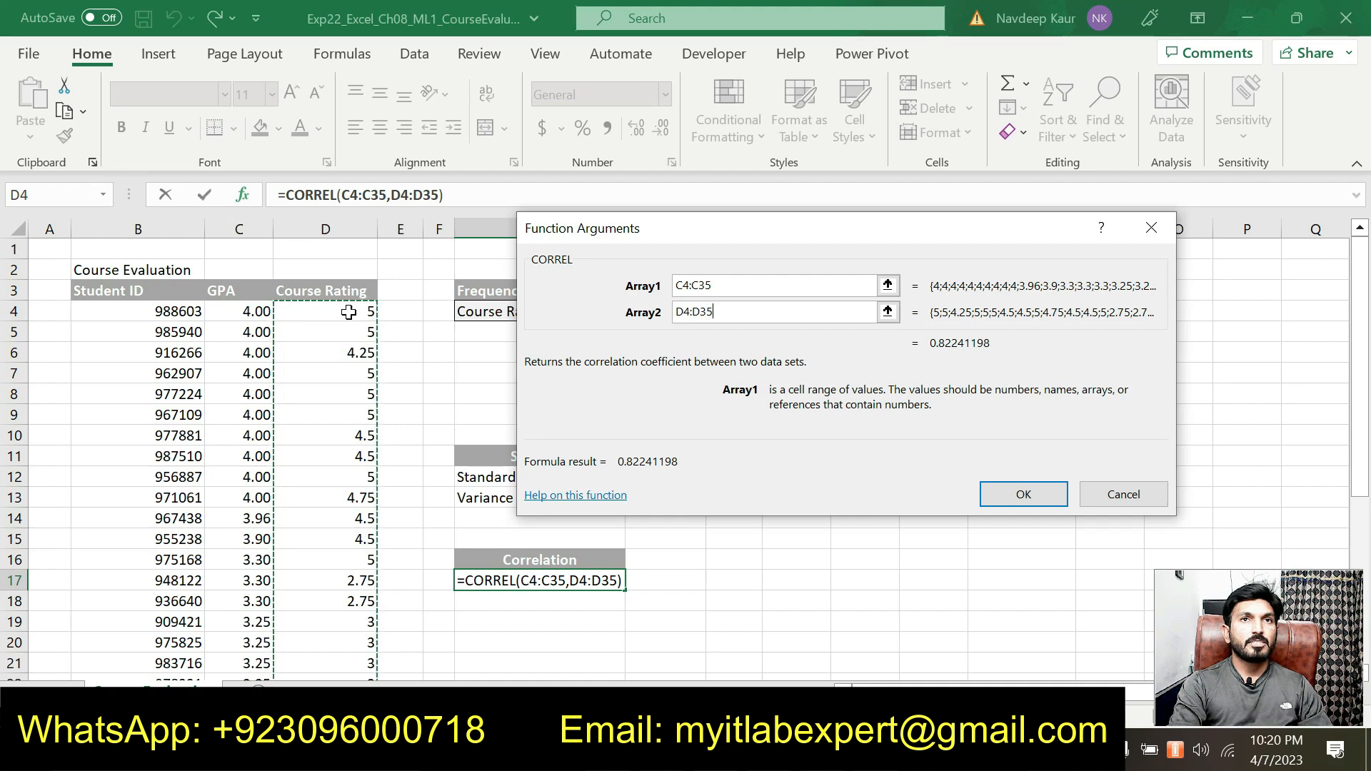
pyautogui.click(1001, 495)
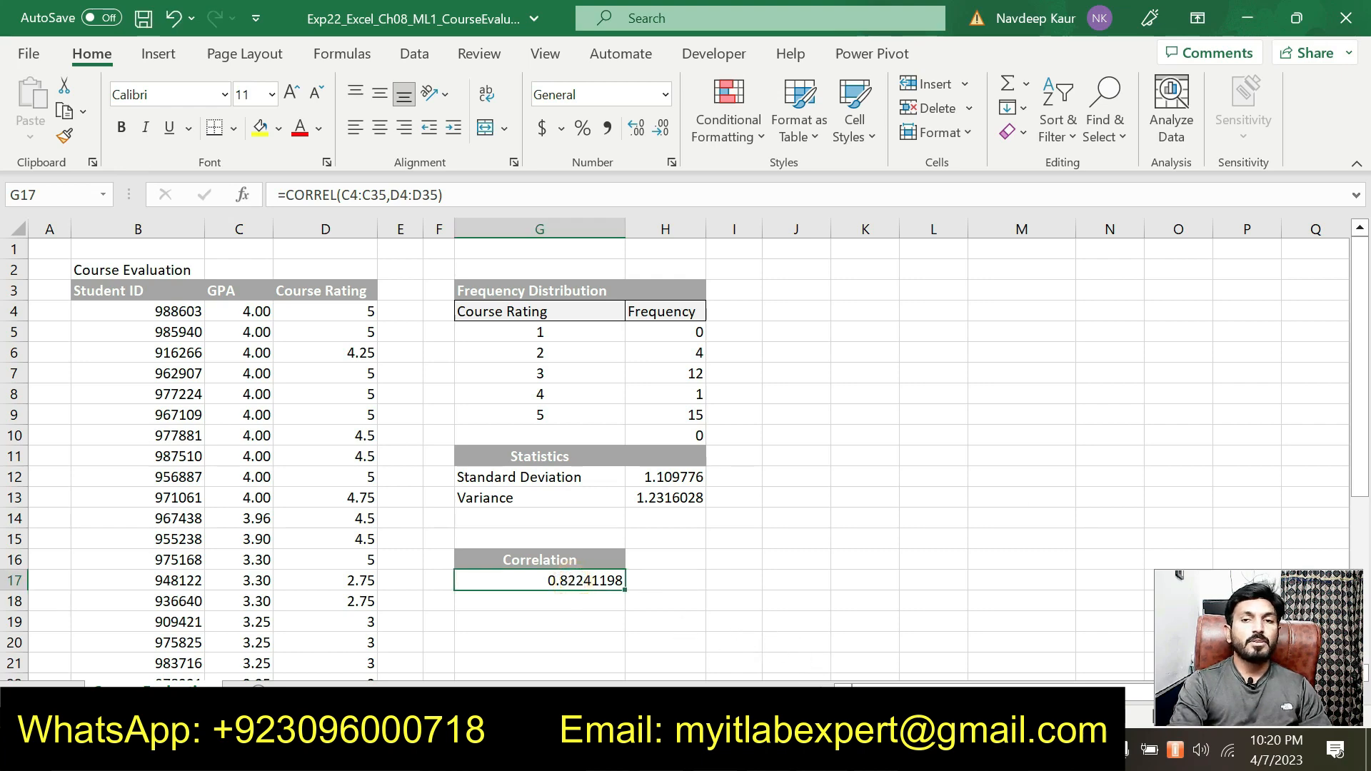
# Switch to the Word instructions and remove the text highlight from the step 5 CORREL instruction
pyautogui.hotkey('alt', 'Tab')
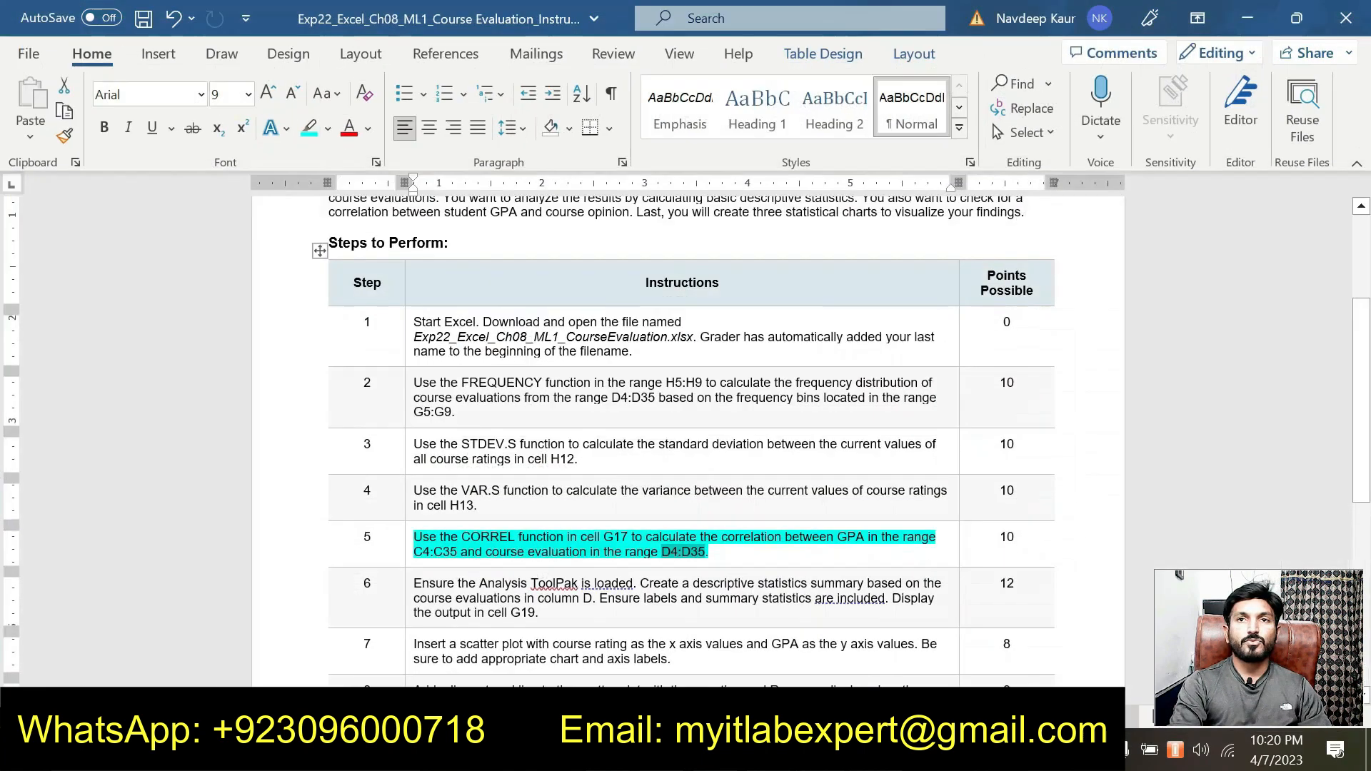
pyautogui.click(1007, 539)
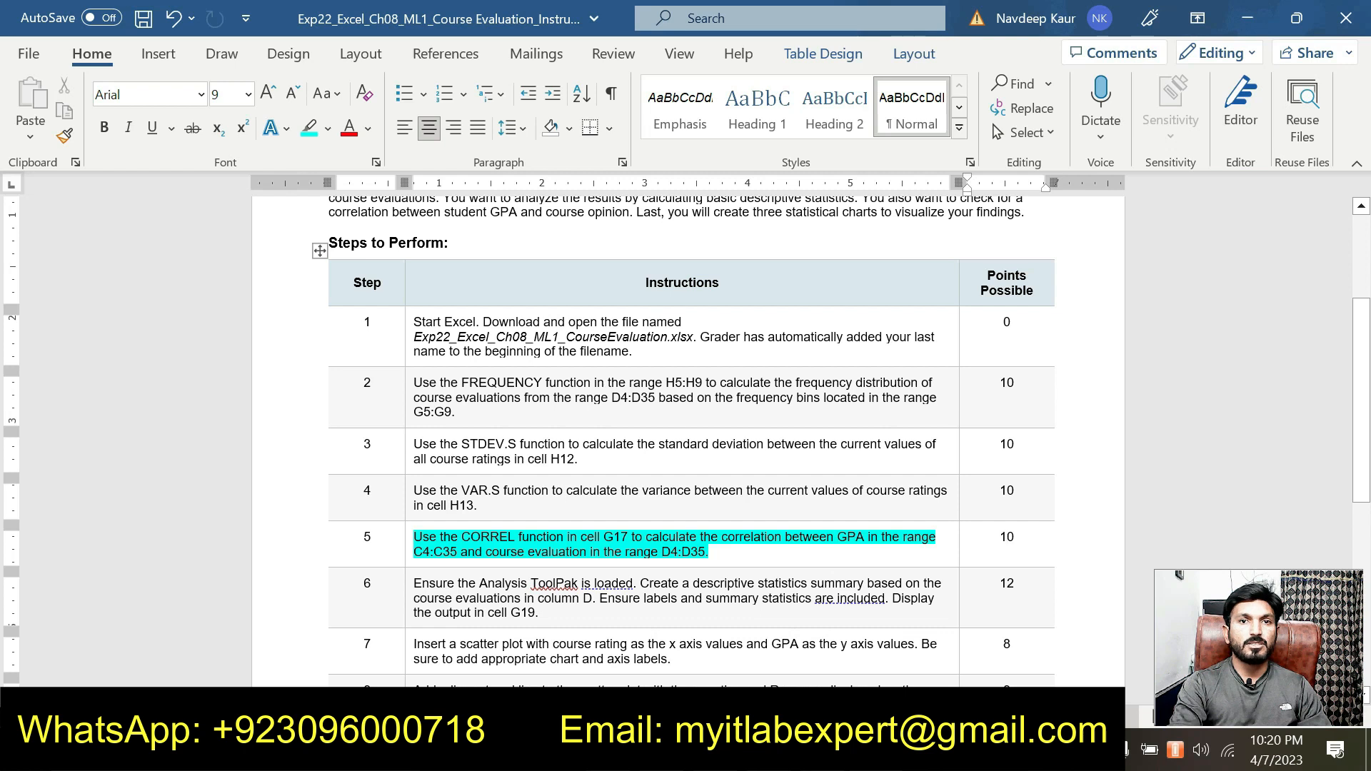
pyautogui.moveTo(727, 552); pyautogui.dragTo(350, 546)
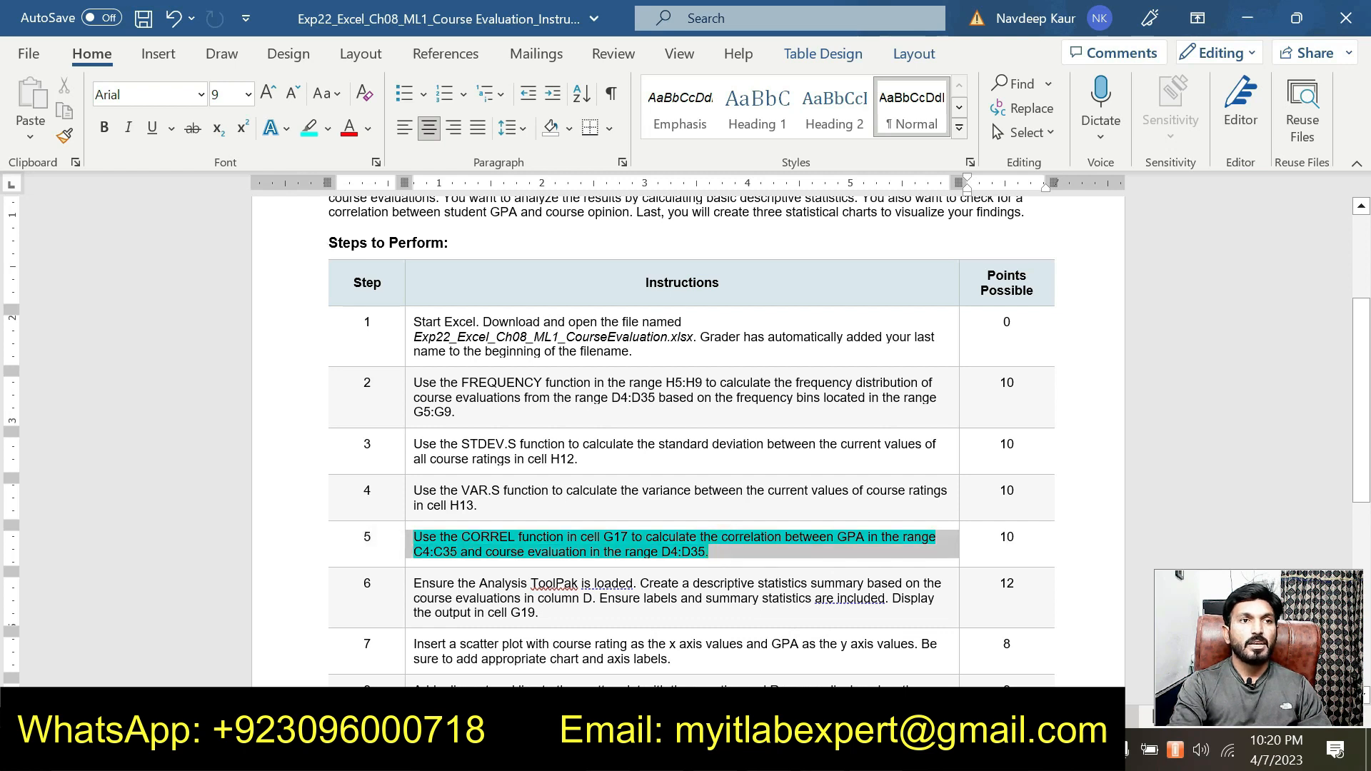
pyautogui.click(510, 508)
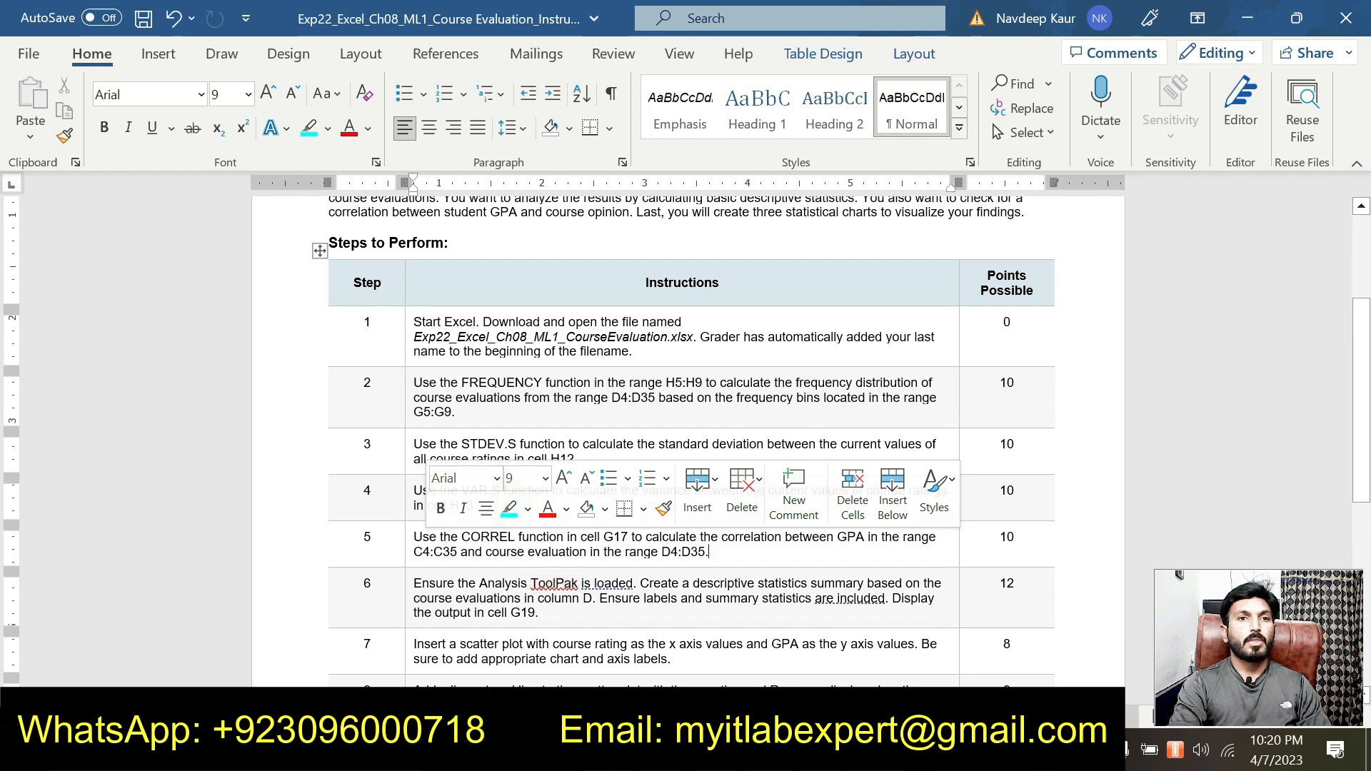
# Highlight the whole step 6 Analysis ToolPak instruction in turquoise
pyautogui.click(562, 617)
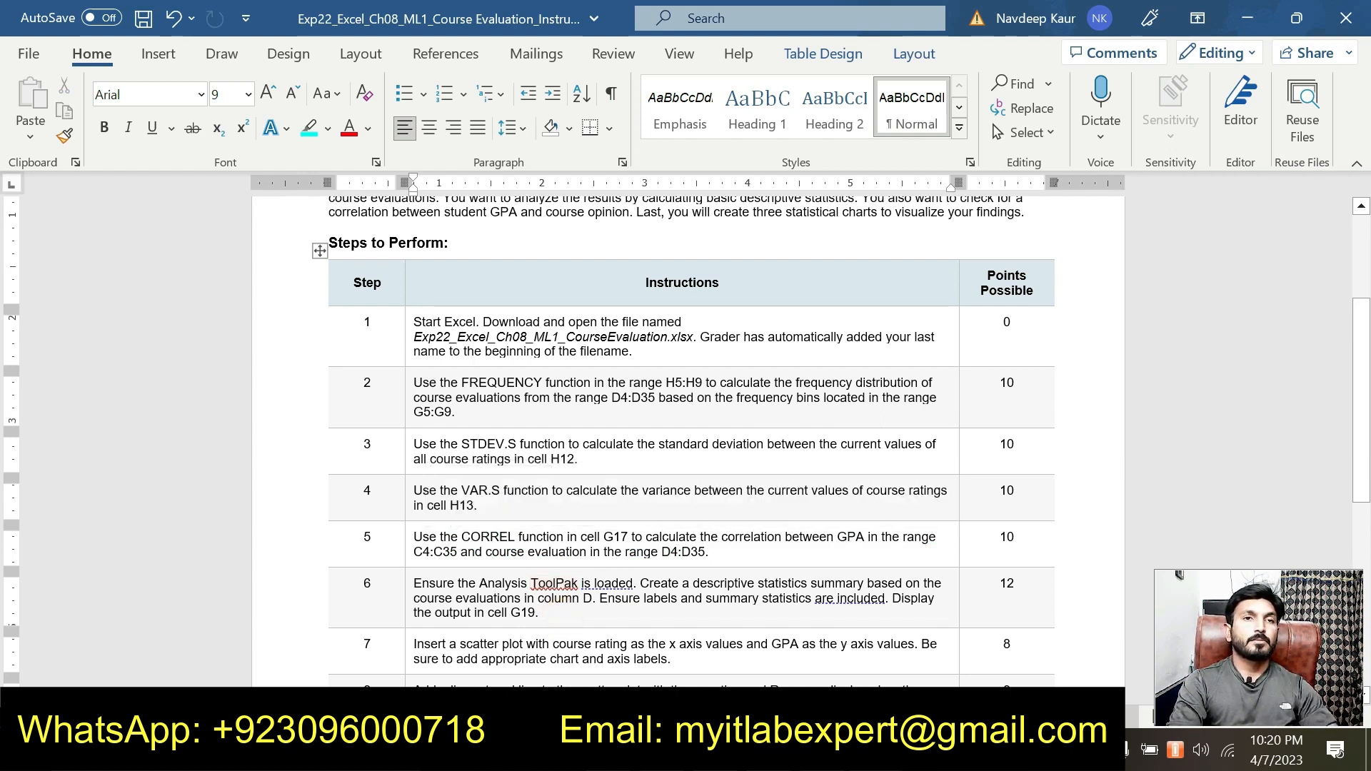
pyautogui.moveTo(539, 615); pyautogui.dragTo(414, 584)
pyautogui.click(514, 560)
pyautogui.click(570, 600)
# Read the step 6 requirements for the descriptive statistics summary of the course evaluations
pyautogui.scroll(3, 571, 600)
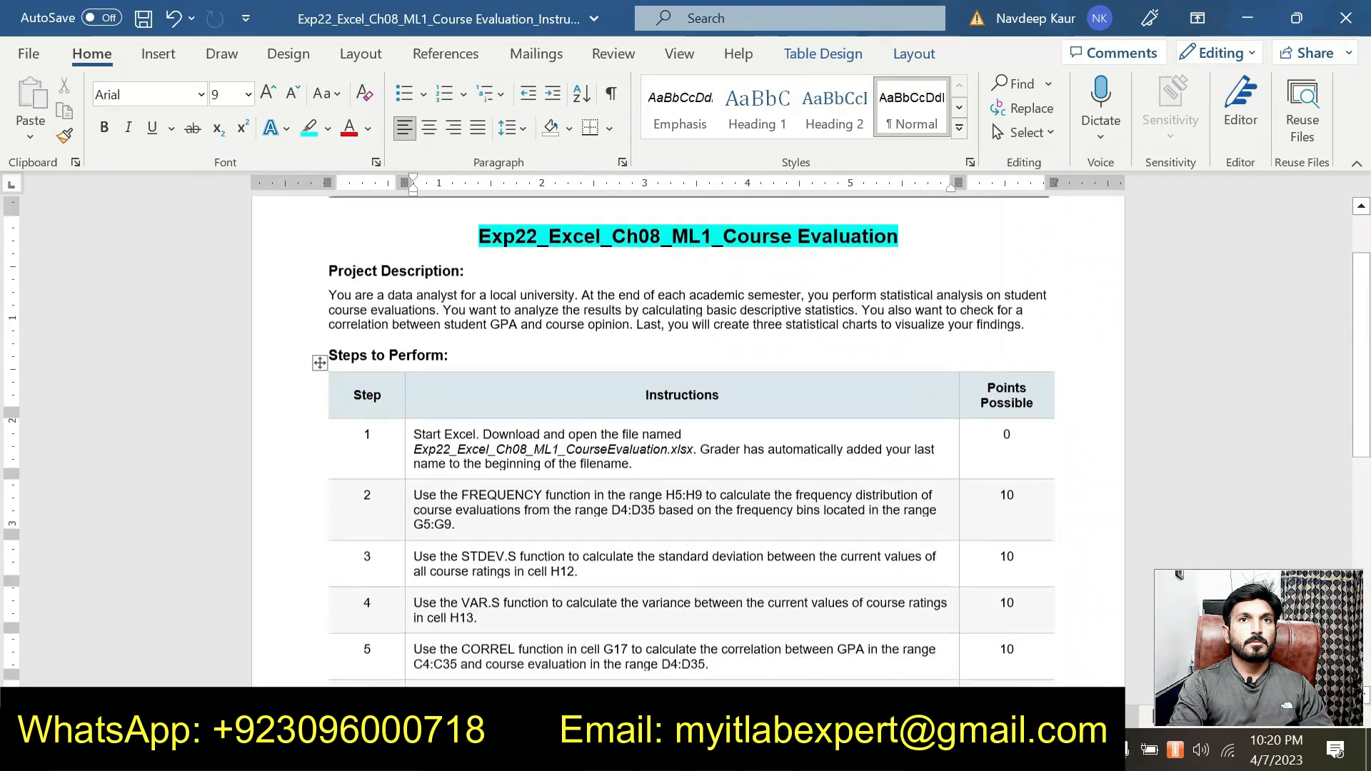
pyautogui.scroll(-1, 598, 609)
pyautogui.scroll(1, 593, 611)
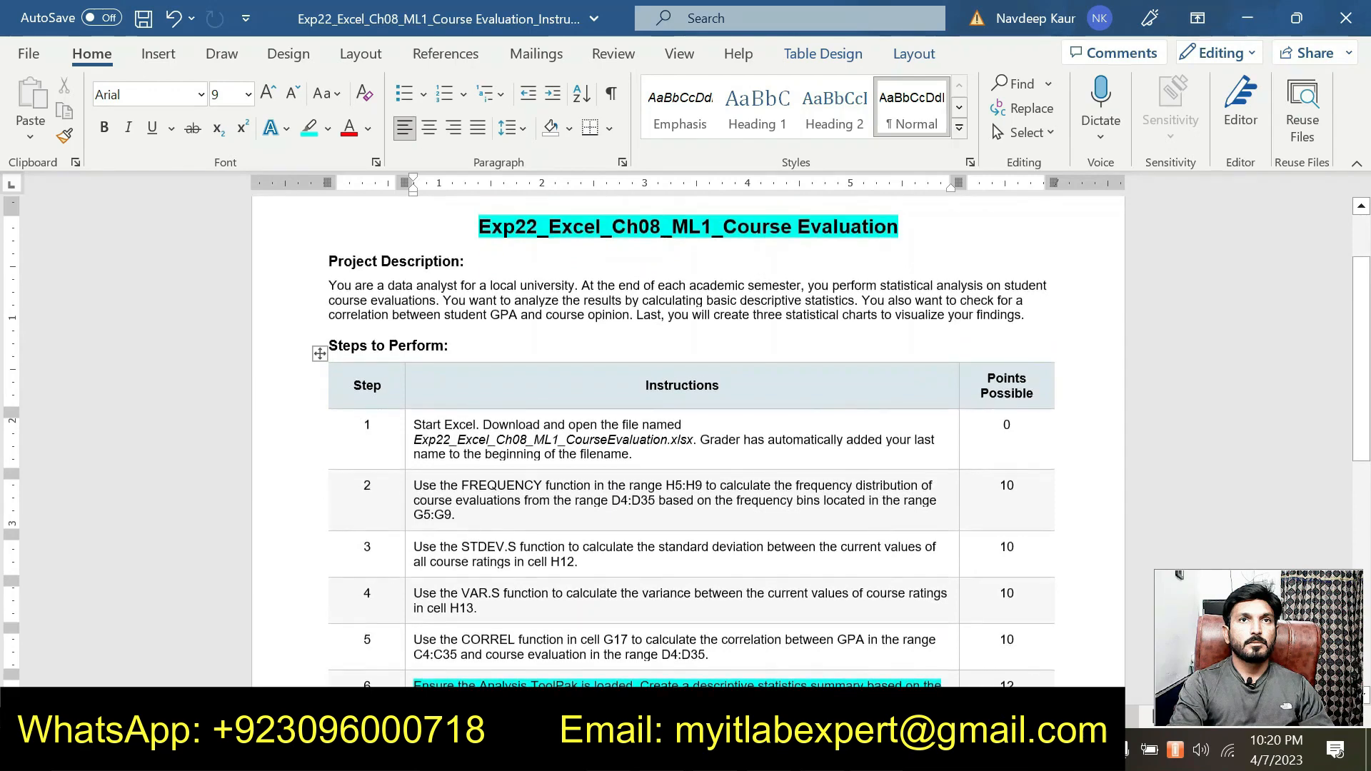
pyautogui.scroll(-1, 584, 612)
pyautogui.scroll(1, 583, 612)
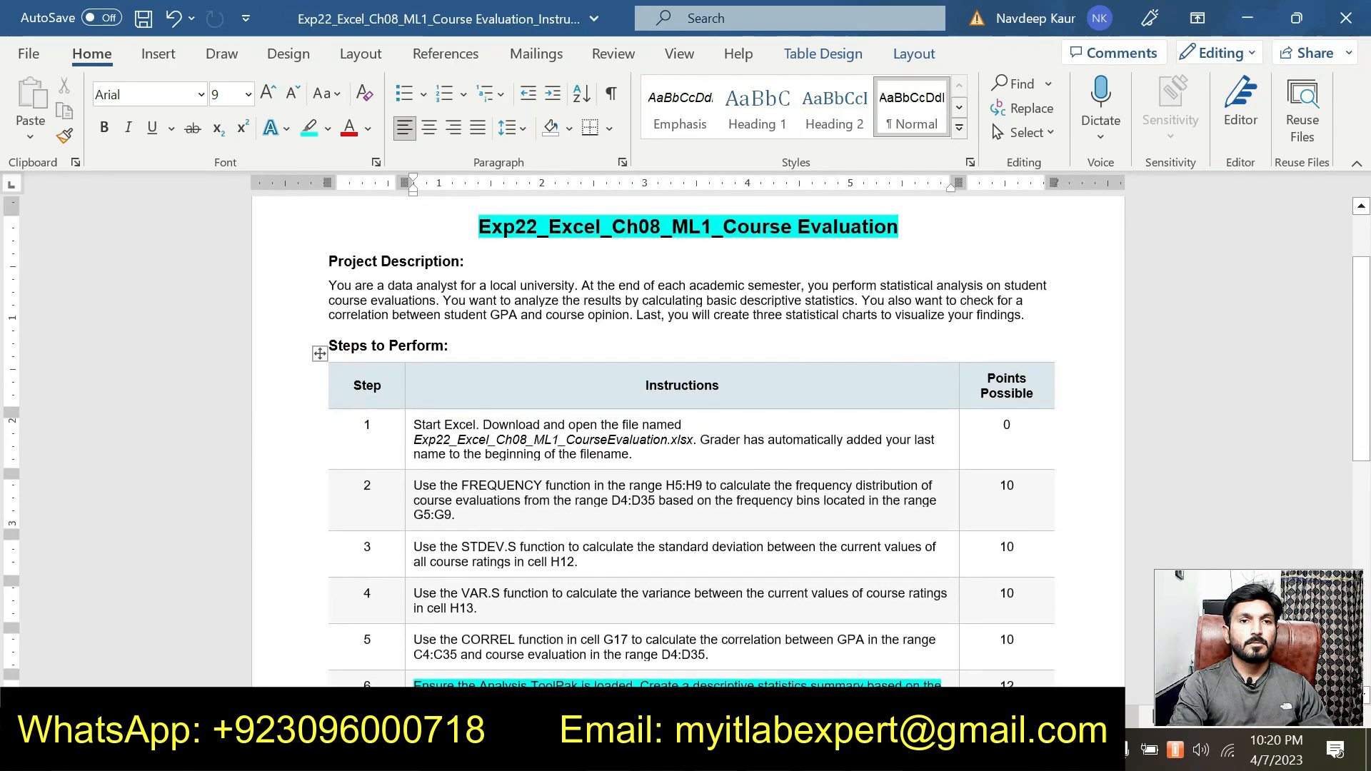
pyautogui.scroll(-1, 583, 615)
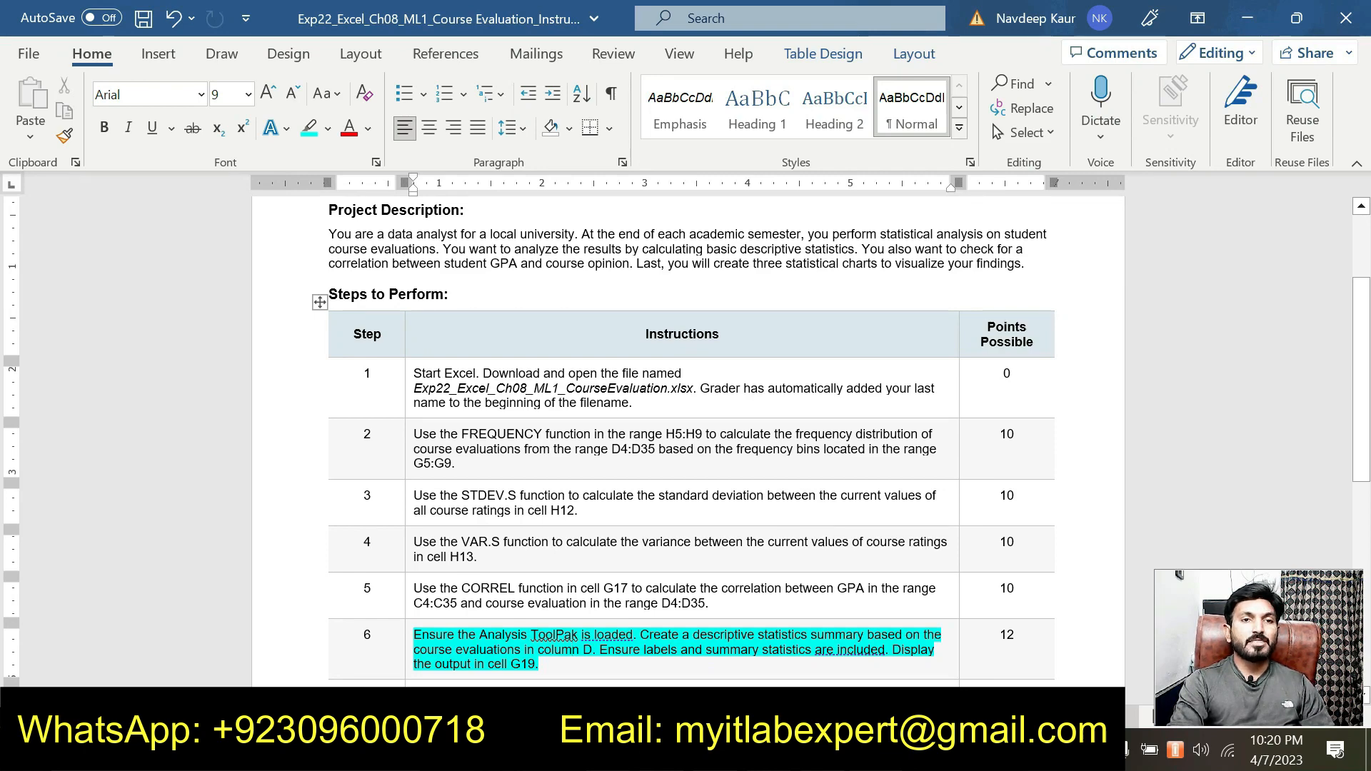
pyautogui.scroll(-2, 583, 675)
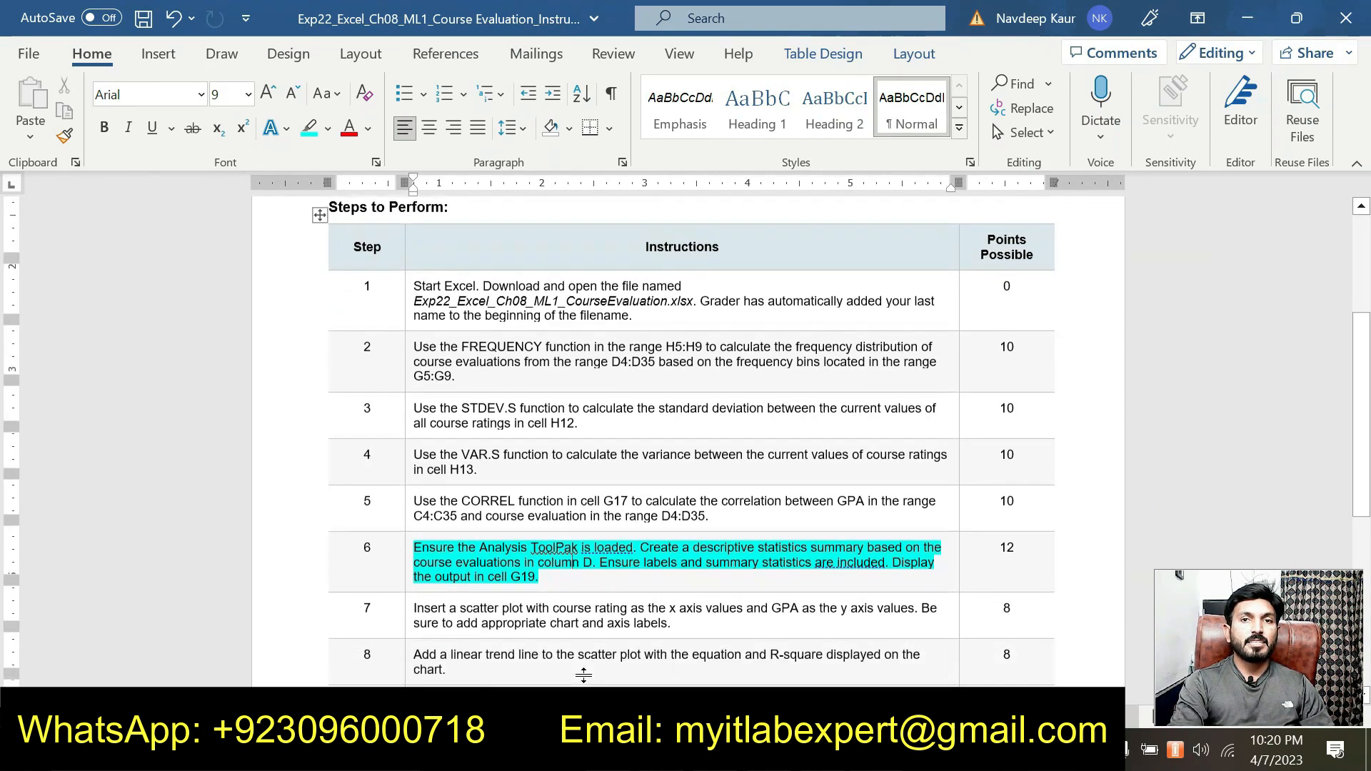
pyautogui.scroll(-1, 584, 675)
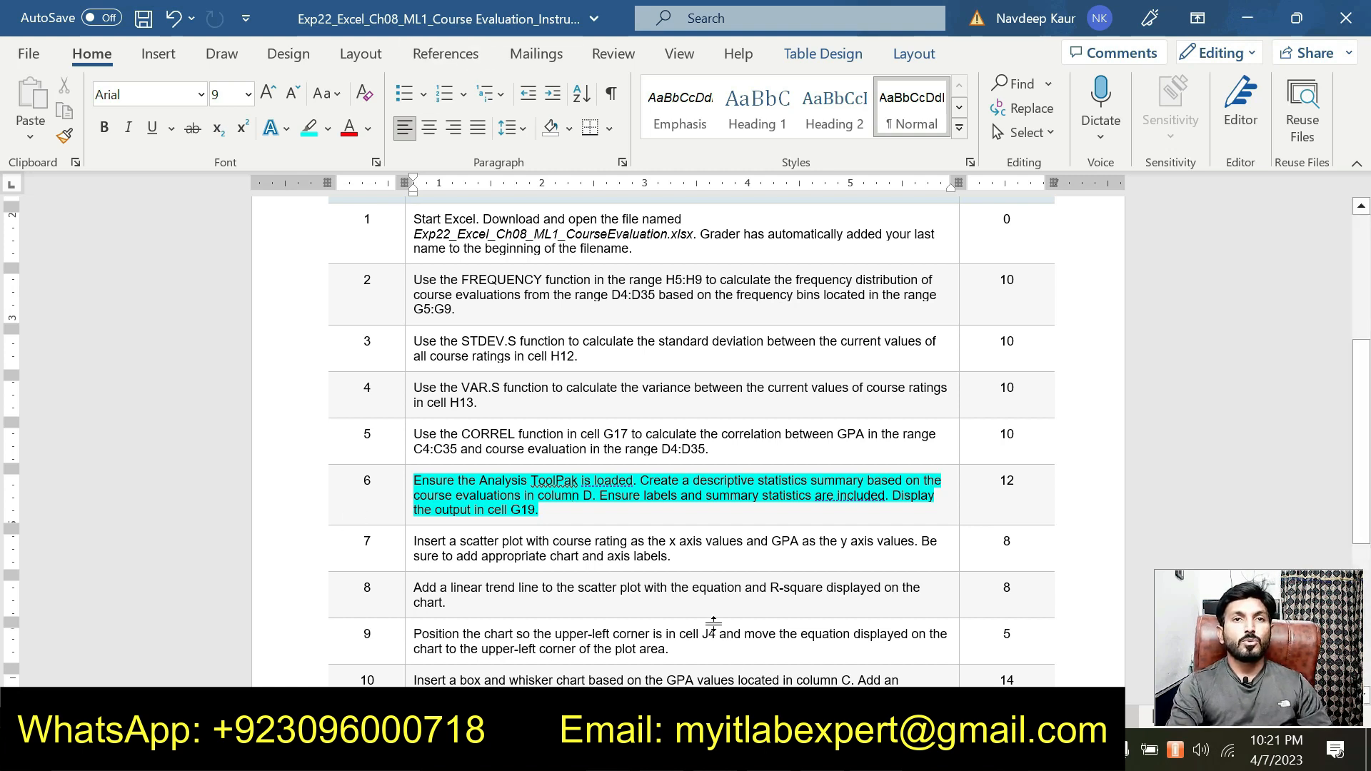
# Switch to the Excel workbook and open the Descriptive Statistics tool from Data Analysis
pyautogui.click(824, 750)
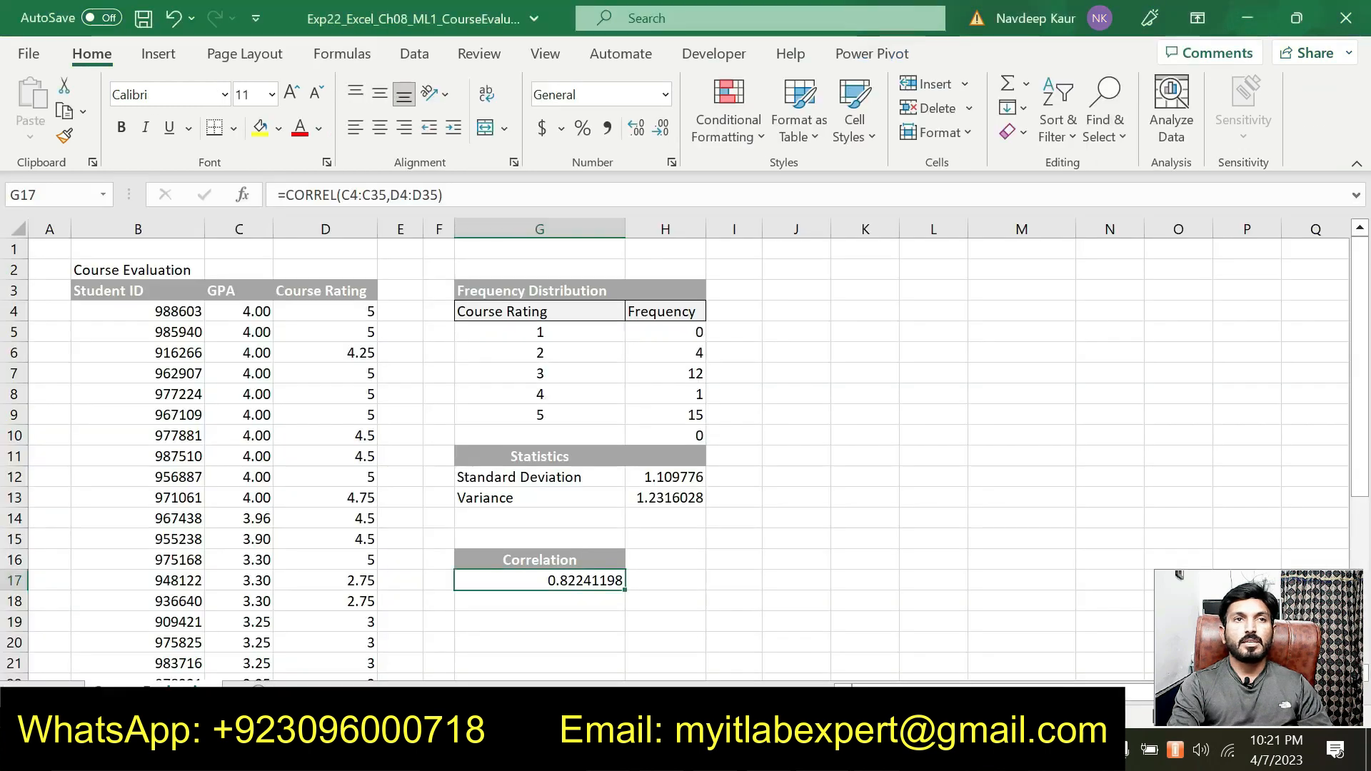
pyautogui.click(417, 56)
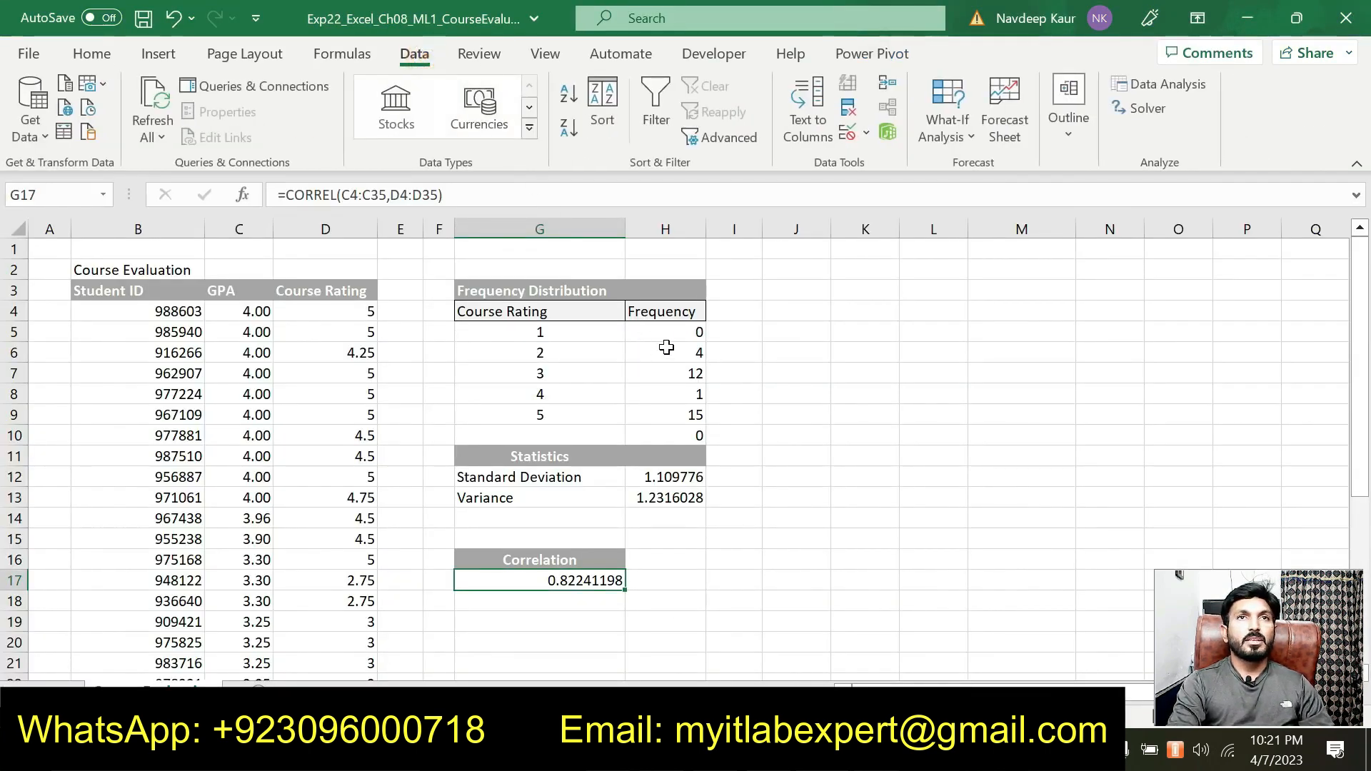
pyautogui.click(1145, 84)
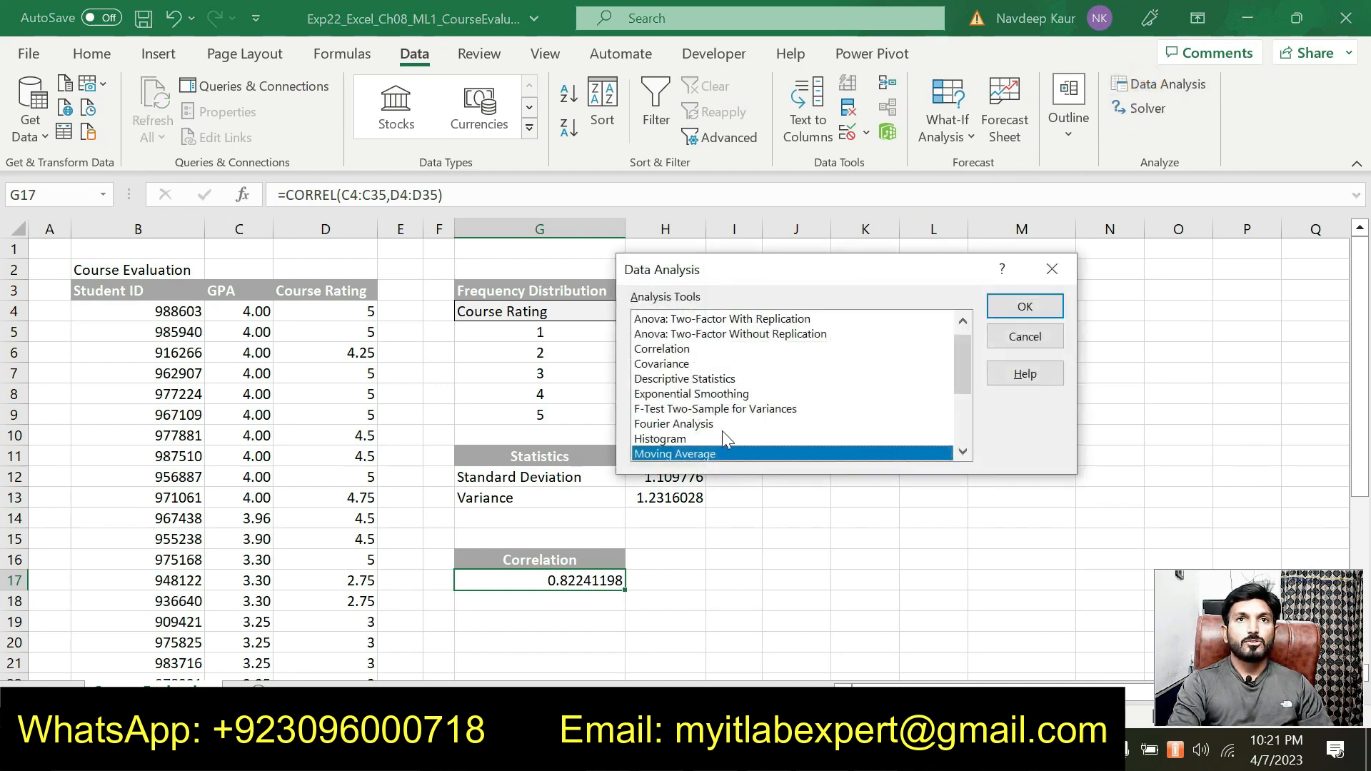
pyautogui.click(655, 381)
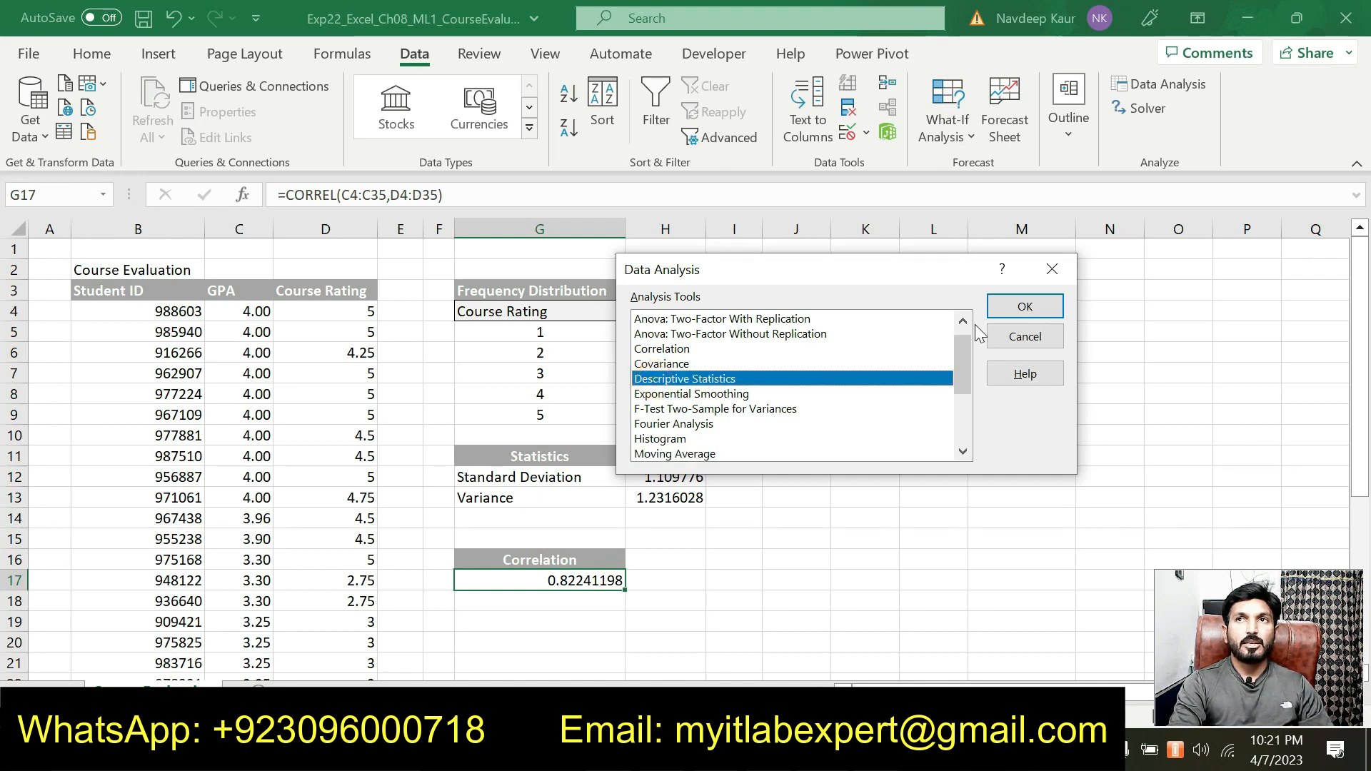
pyautogui.click(1016, 303)
pyautogui.moveTo(761, 182); pyautogui.dragTo(721, 246)
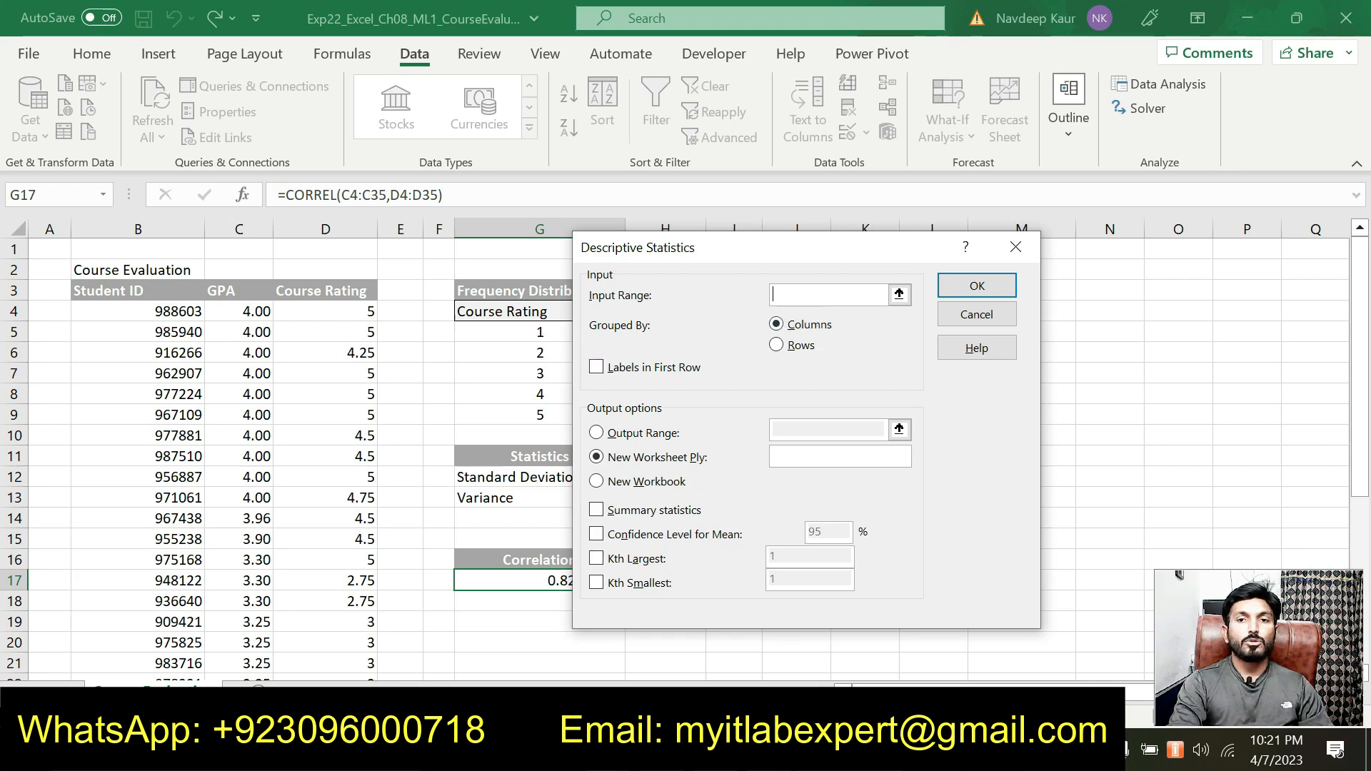
# Check the required column in the Word instructions and set the Descriptive Statistics input range in Excel to $D$4:$D$35
pyautogui.hotkey('alt', 'Tab')
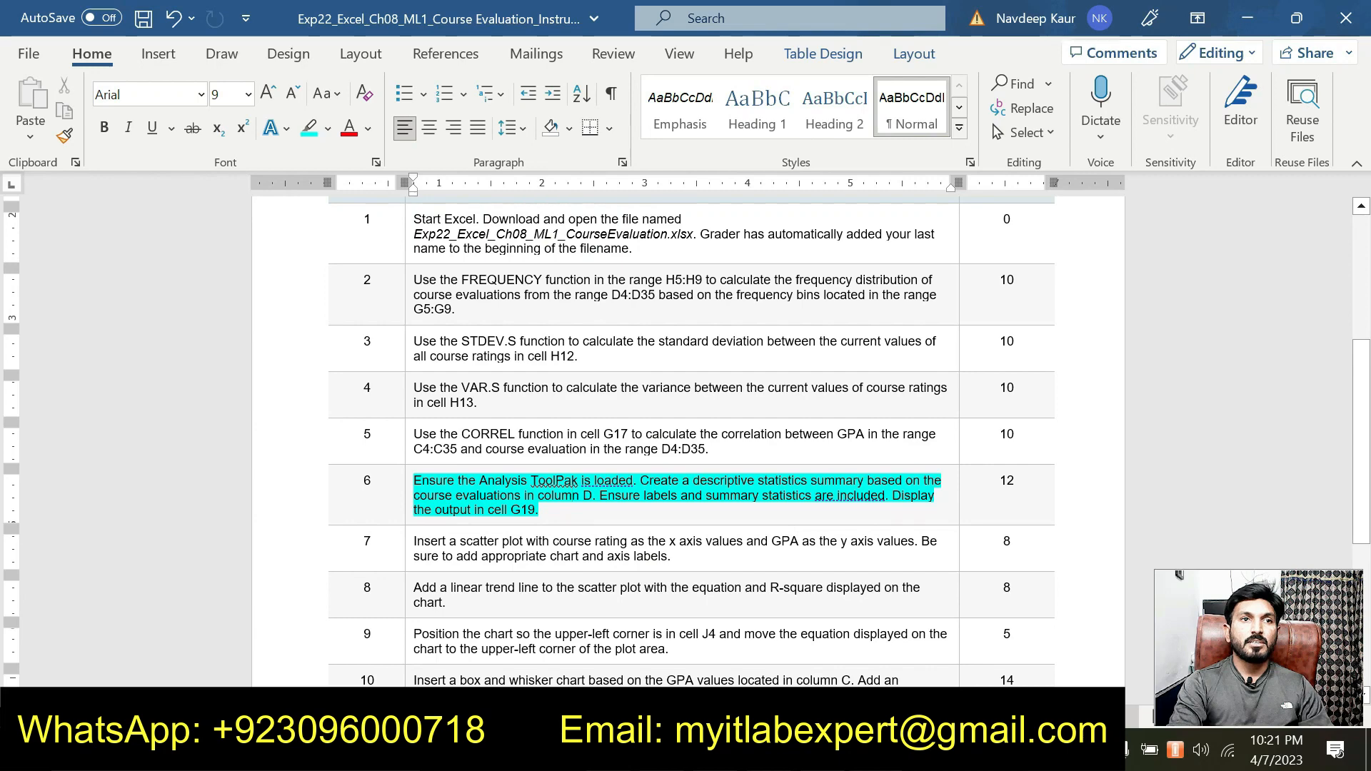
pyautogui.moveTo(583, 497); pyautogui.dragTo(544, 497)
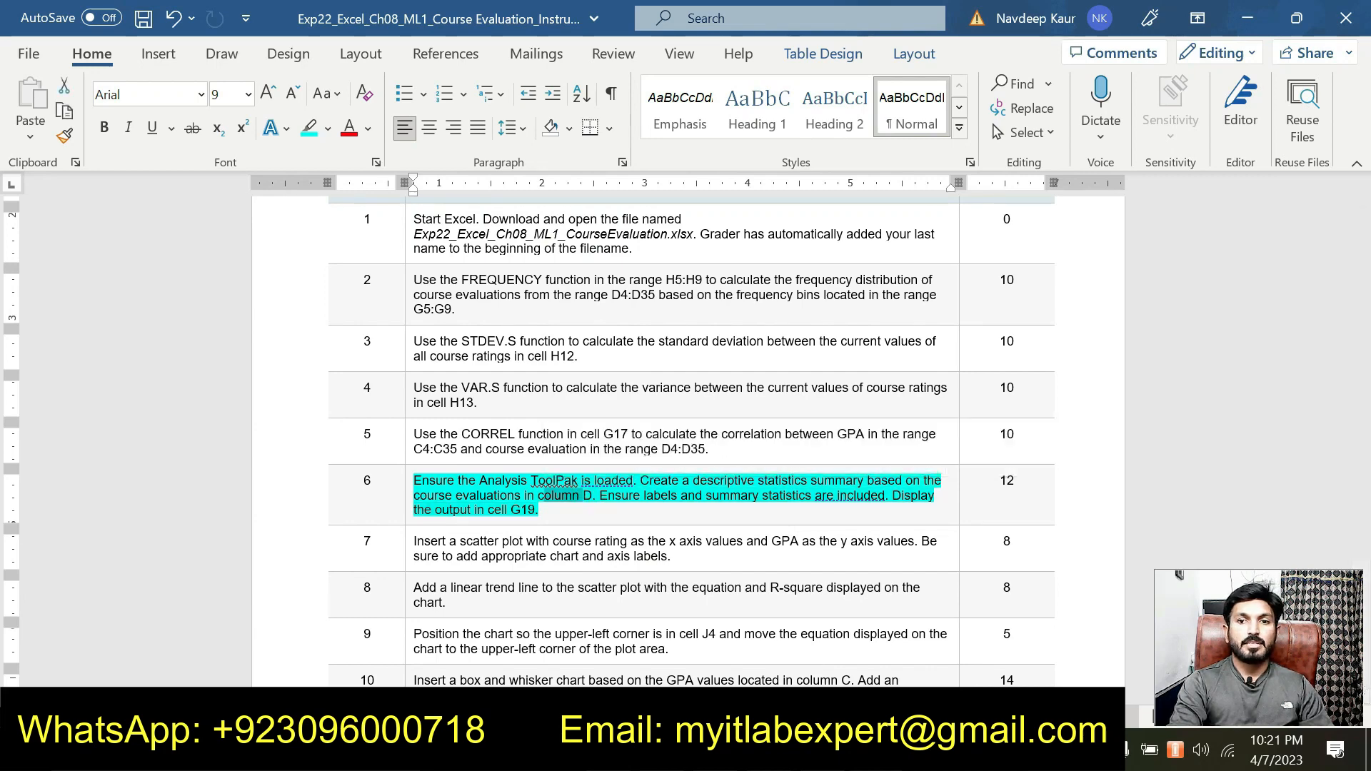
pyautogui.hotkey('alt', 'Tab')
pyautogui.click(800, 295)
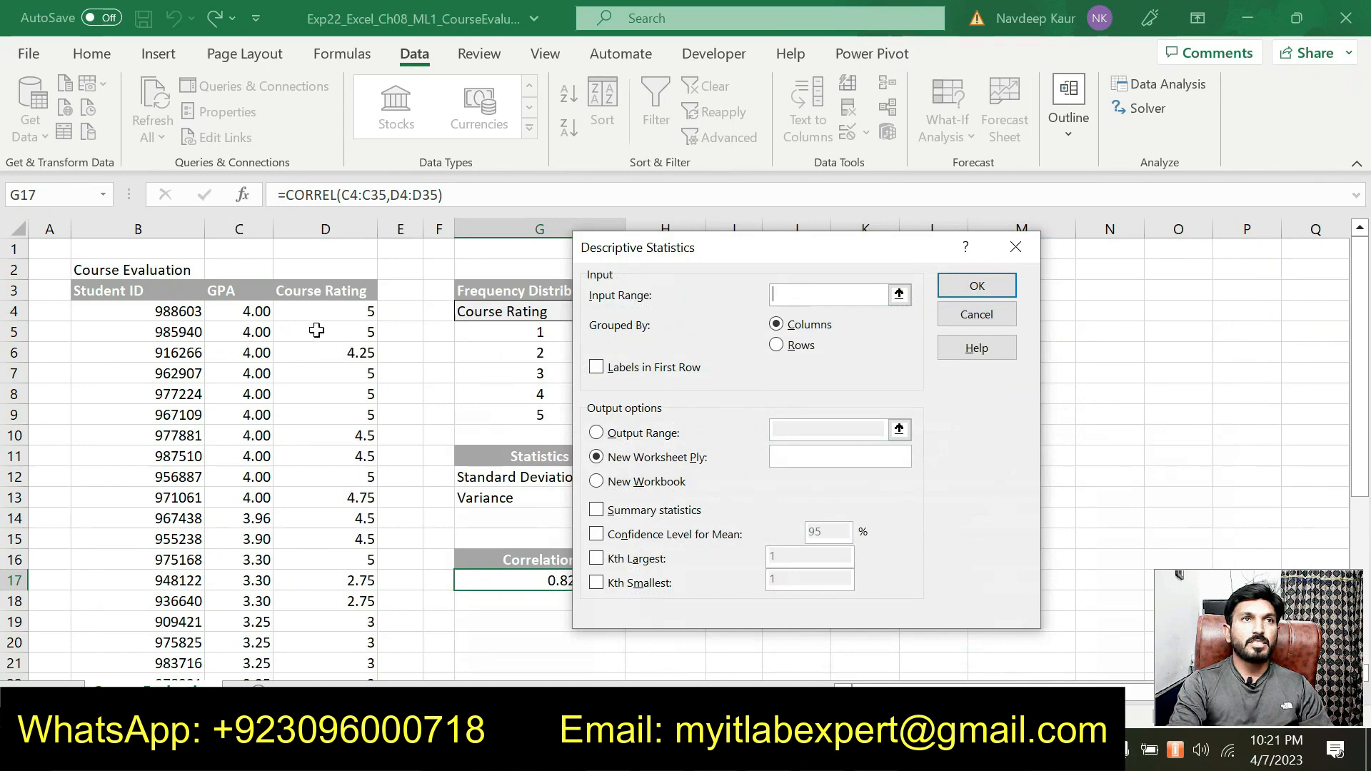
pyautogui.click(353, 310)
pyautogui.moveTo(353, 311); pyautogui.dragTo(364, 623)
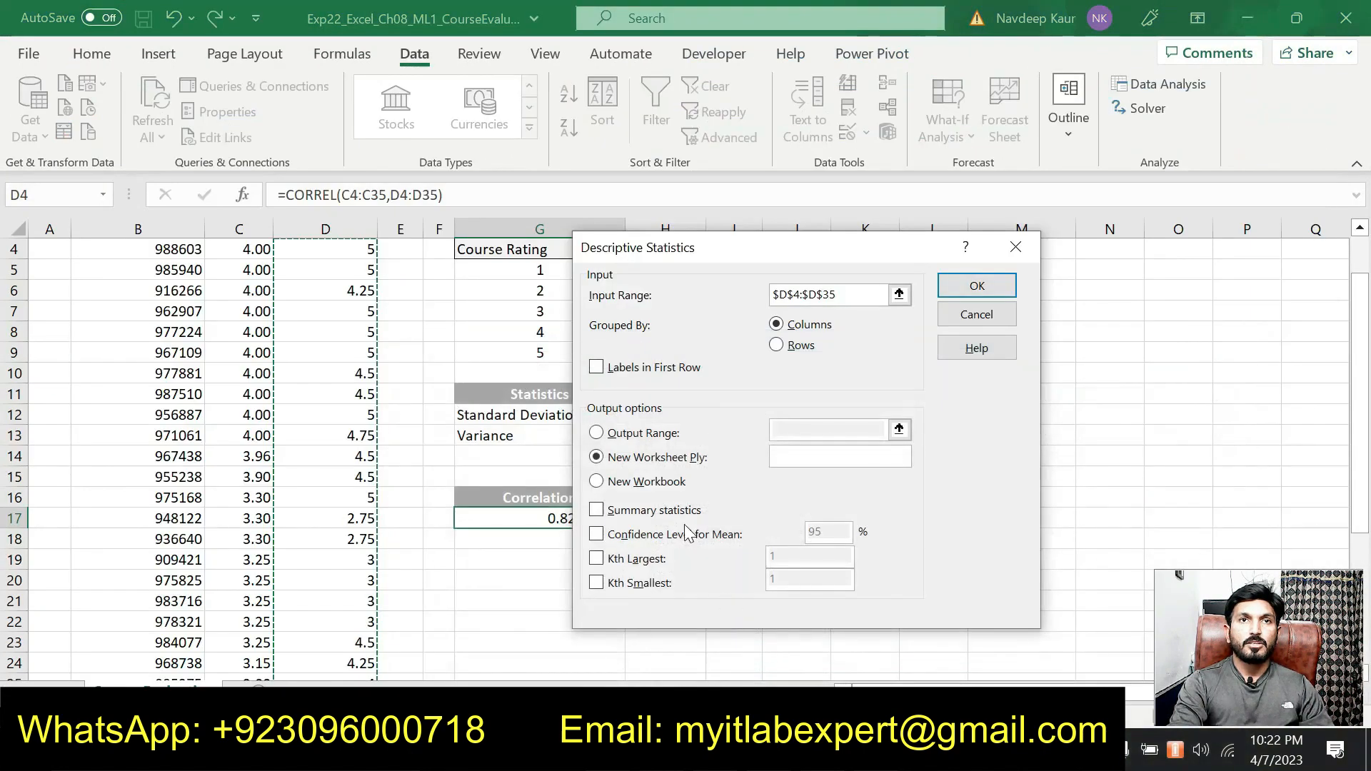
# Enable Labels in First Row and Summary statistics for the descriptive statistics, and choose Output Range as the output destination
pyautogui.click(596, 368)
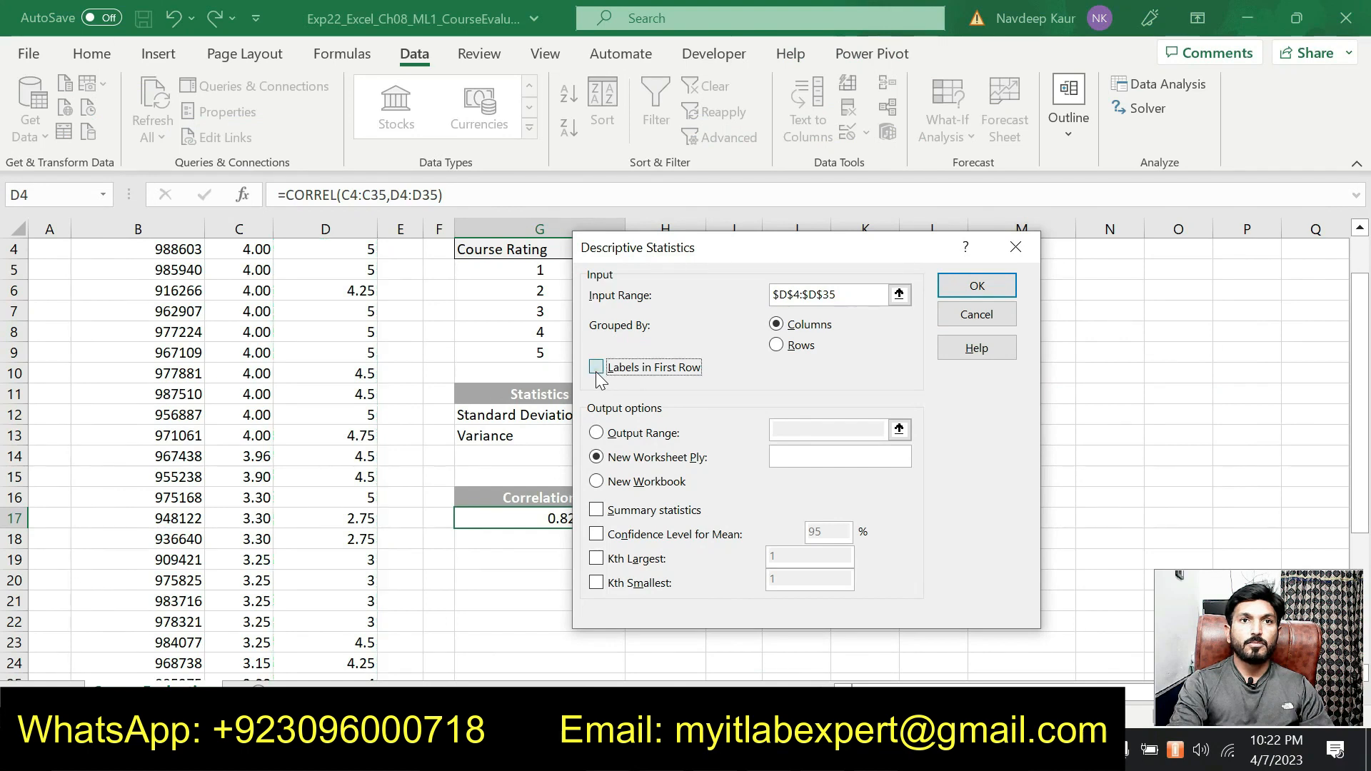
pyautogui.click(596, 511)
pyautogui.click(598, 436)
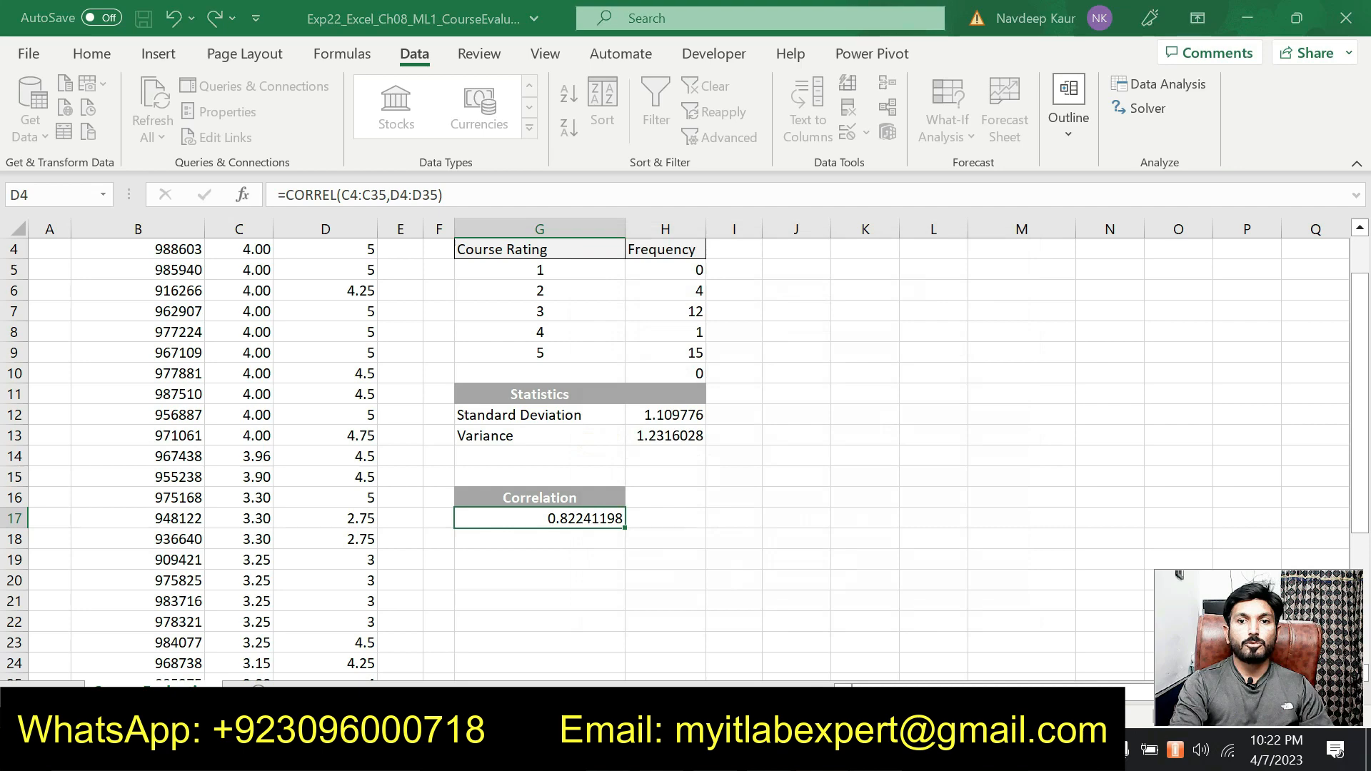
# Check the output location in the Word instructions and set the Descriptive Statistics output range in Excel to $G$19
pyautogui.hotkey('alt', 'Tab')
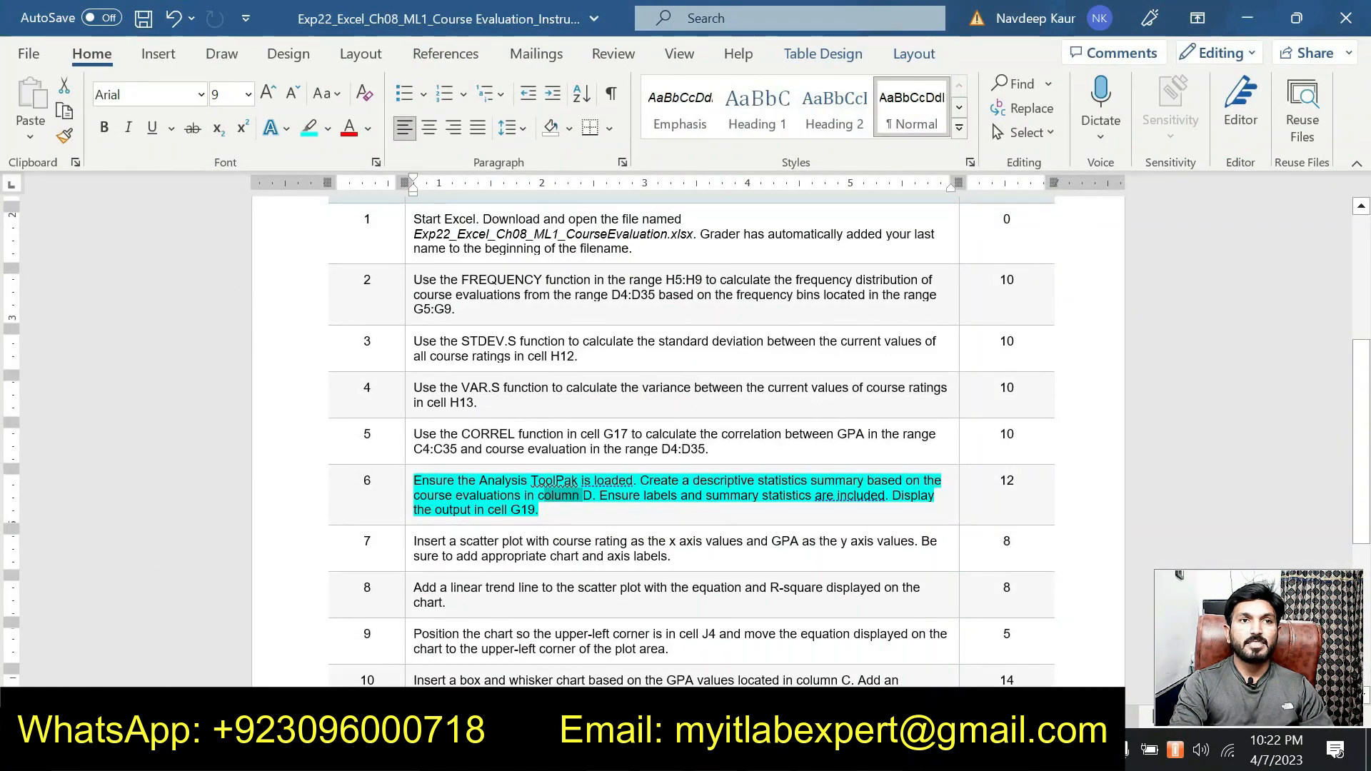
pyautogui.hotkey('alt', 'Tab')
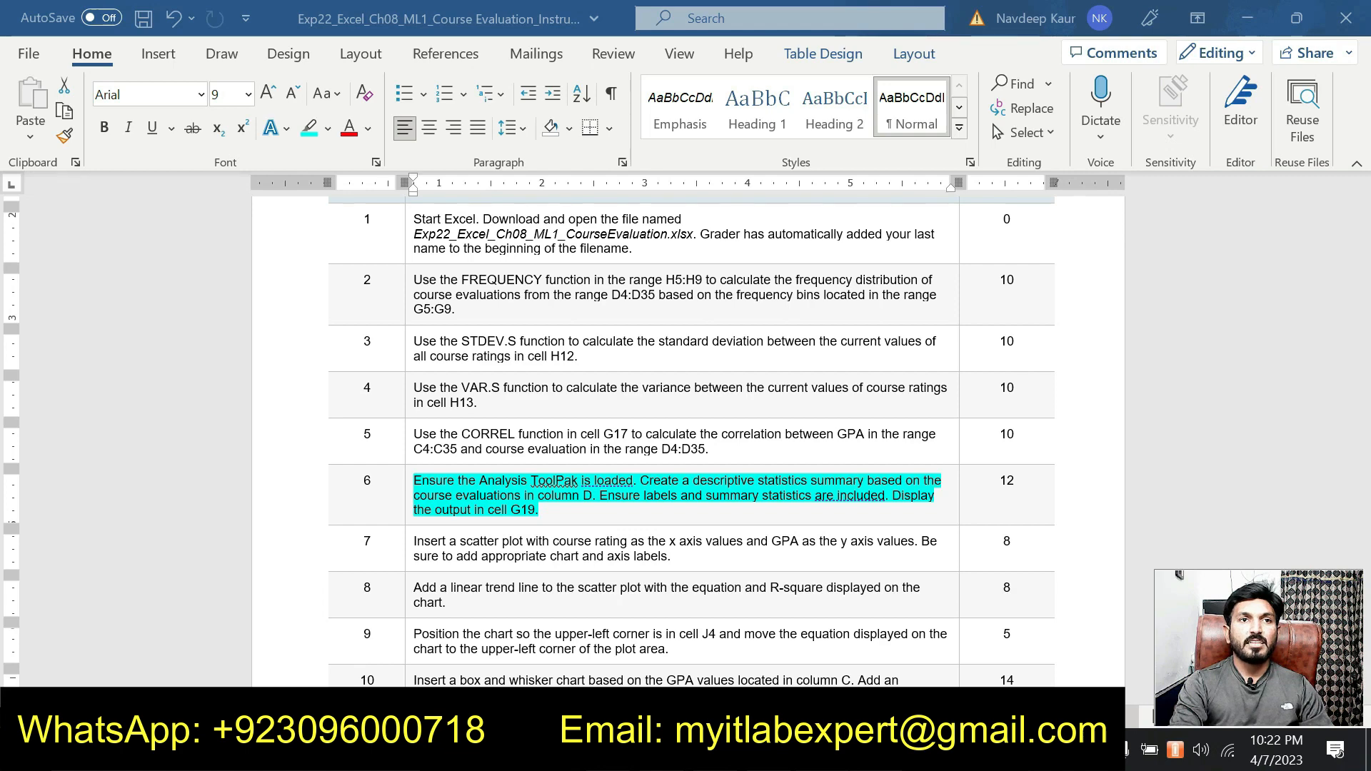
pyautogui.click(850, 754)
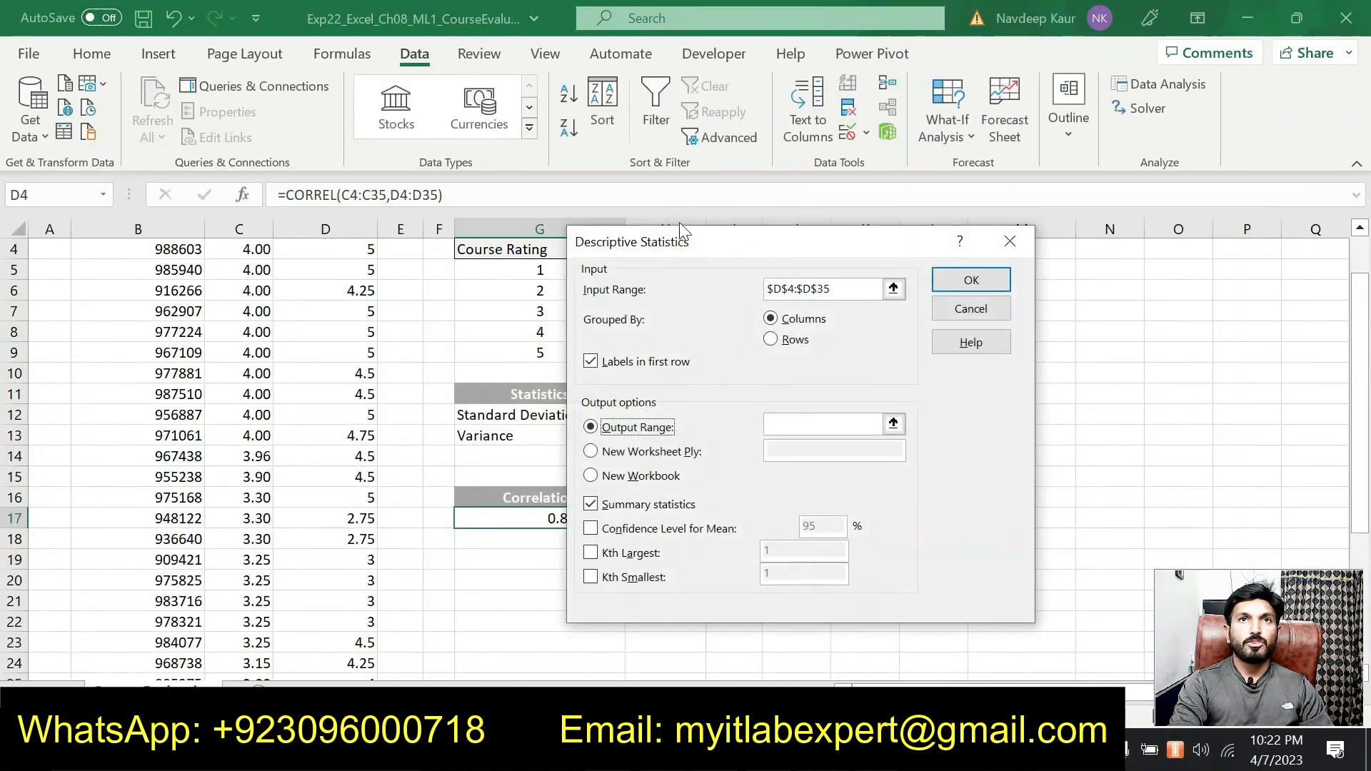
pyautogui.moveTo(690, 248); pyautogui.dragTo(776, 260)
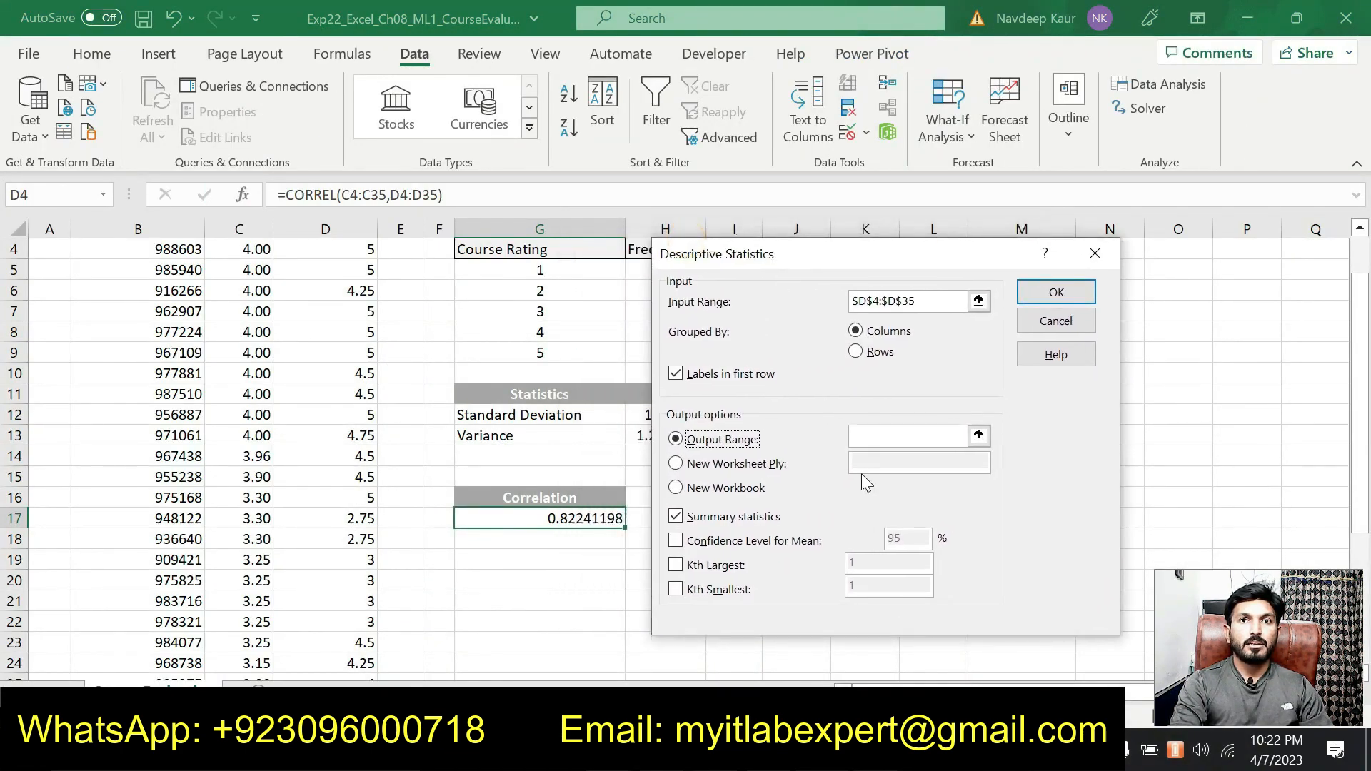
pyautogui.click(870, 436)
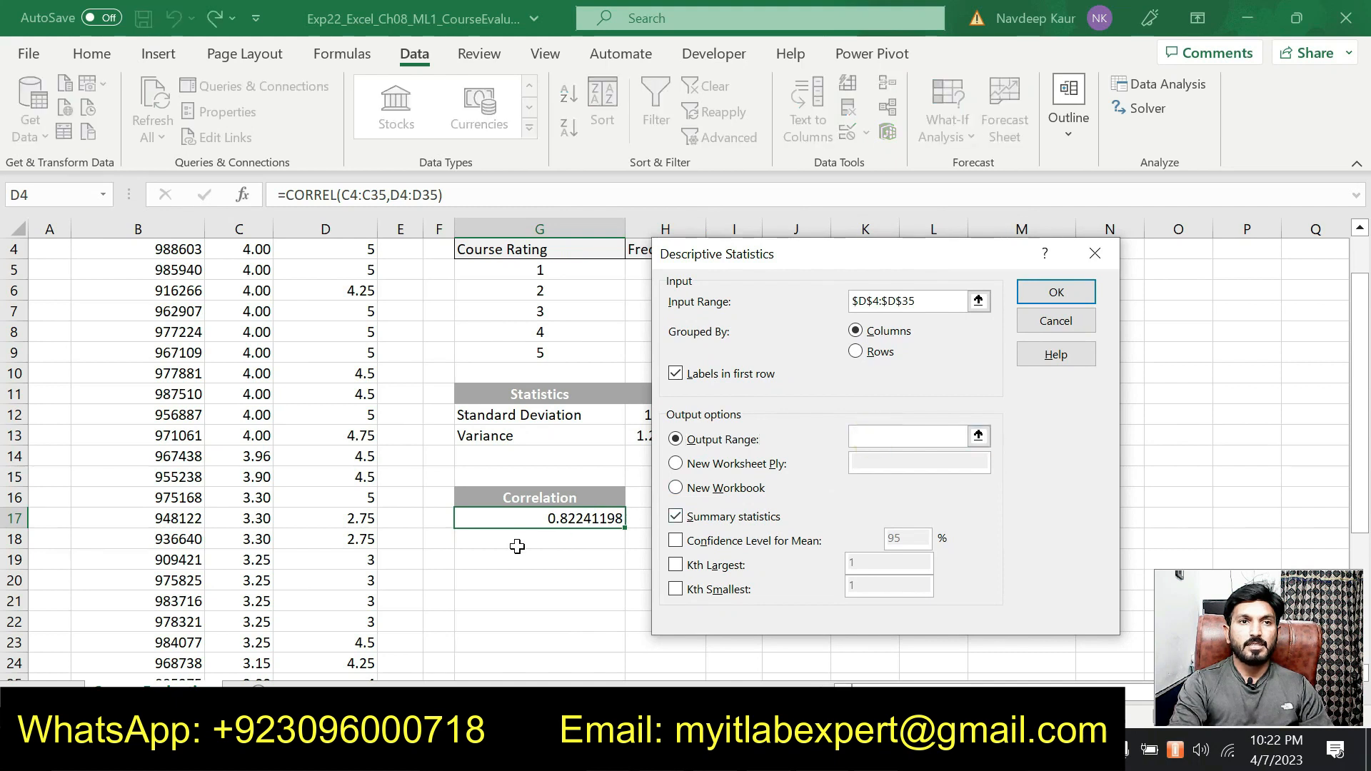
pyautogui.click(521, 559)
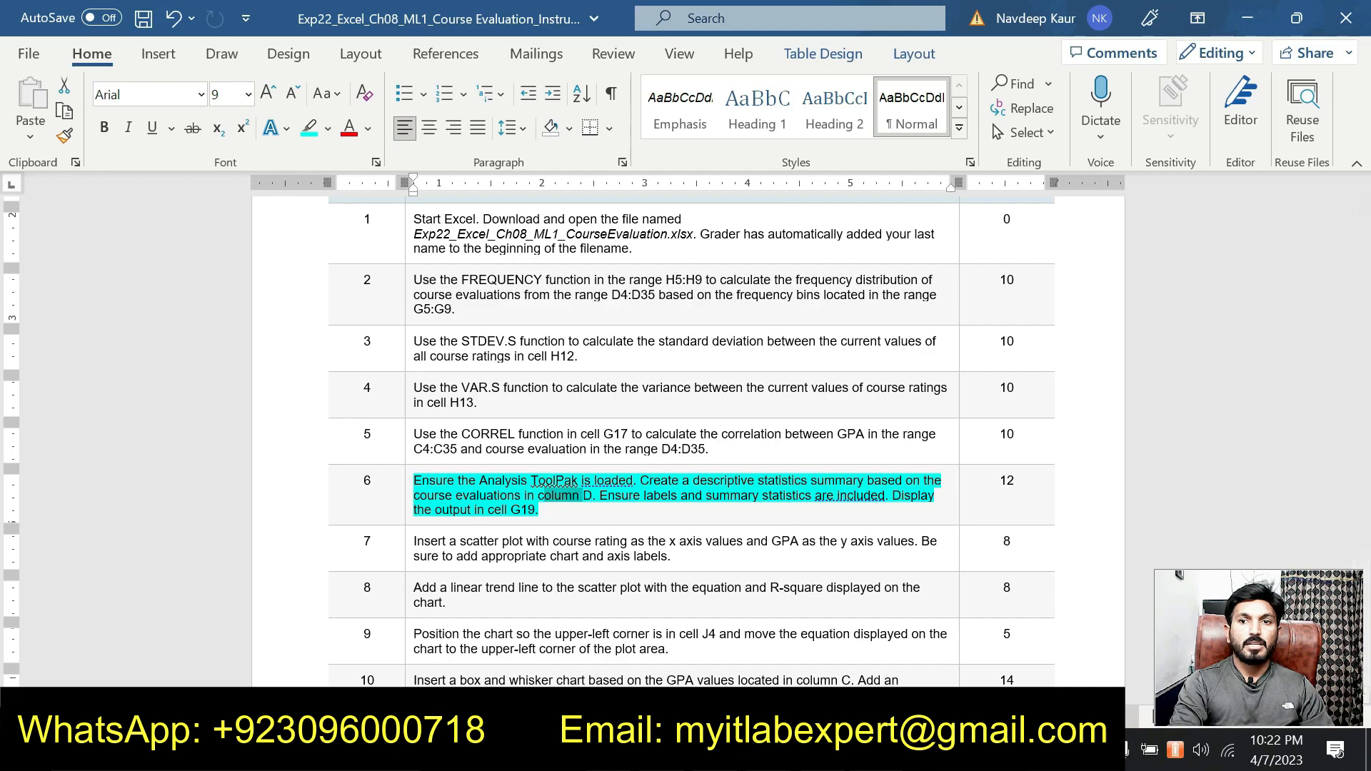
# Recheck the step 6 instruction in Word, return to Excel and generate the descriptive statistics with the chosen settings
pyautogui.hotkey('alt', 'Tab')
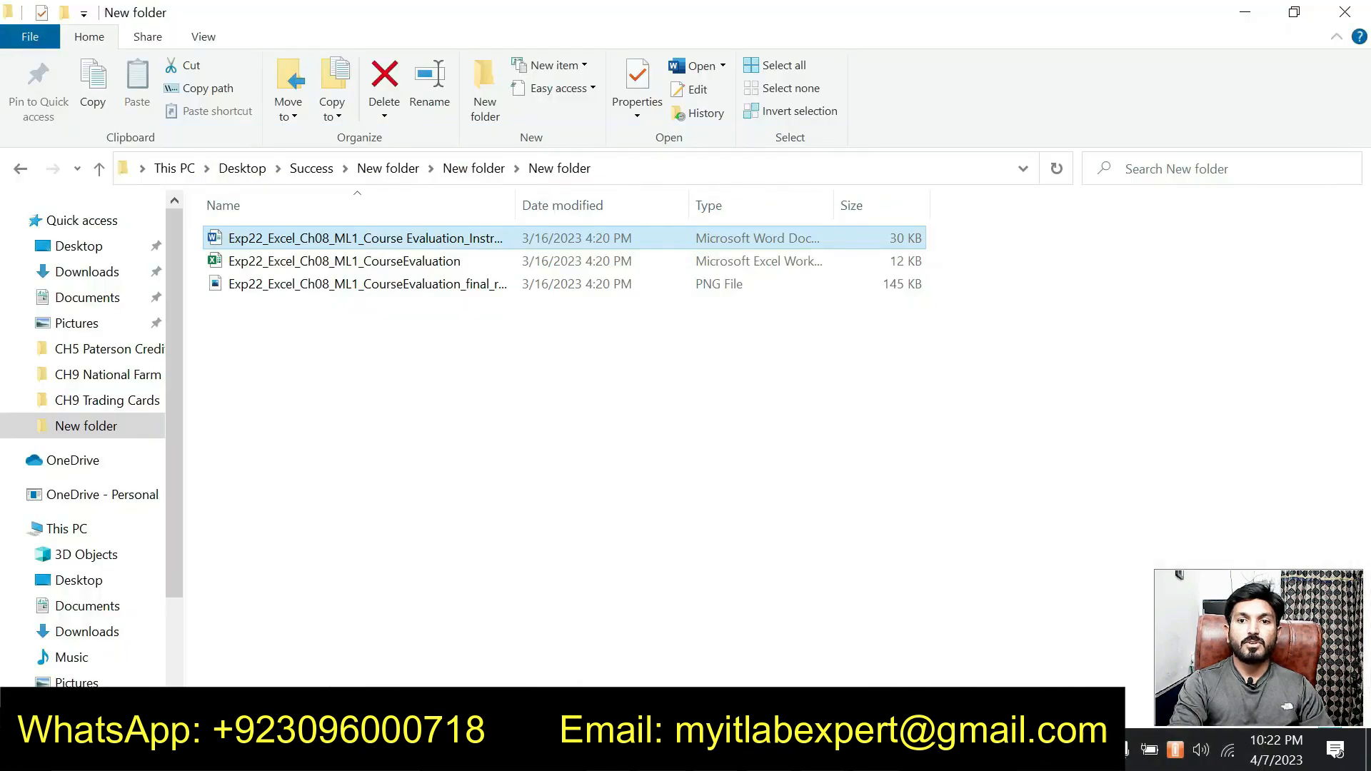
pyautogui.hotkey('alt', 'Tab')
pyautogui.press('Tab')
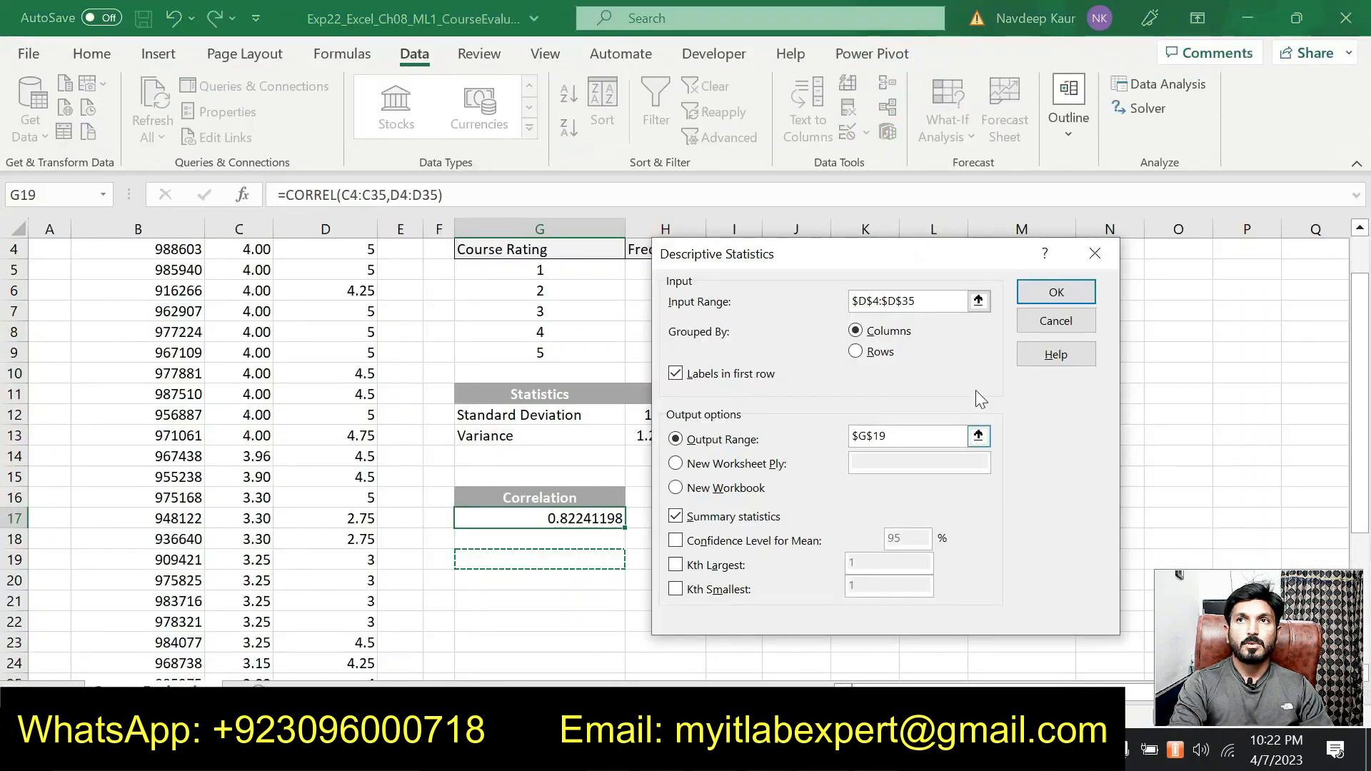
pyautogui.click(1037, 299)
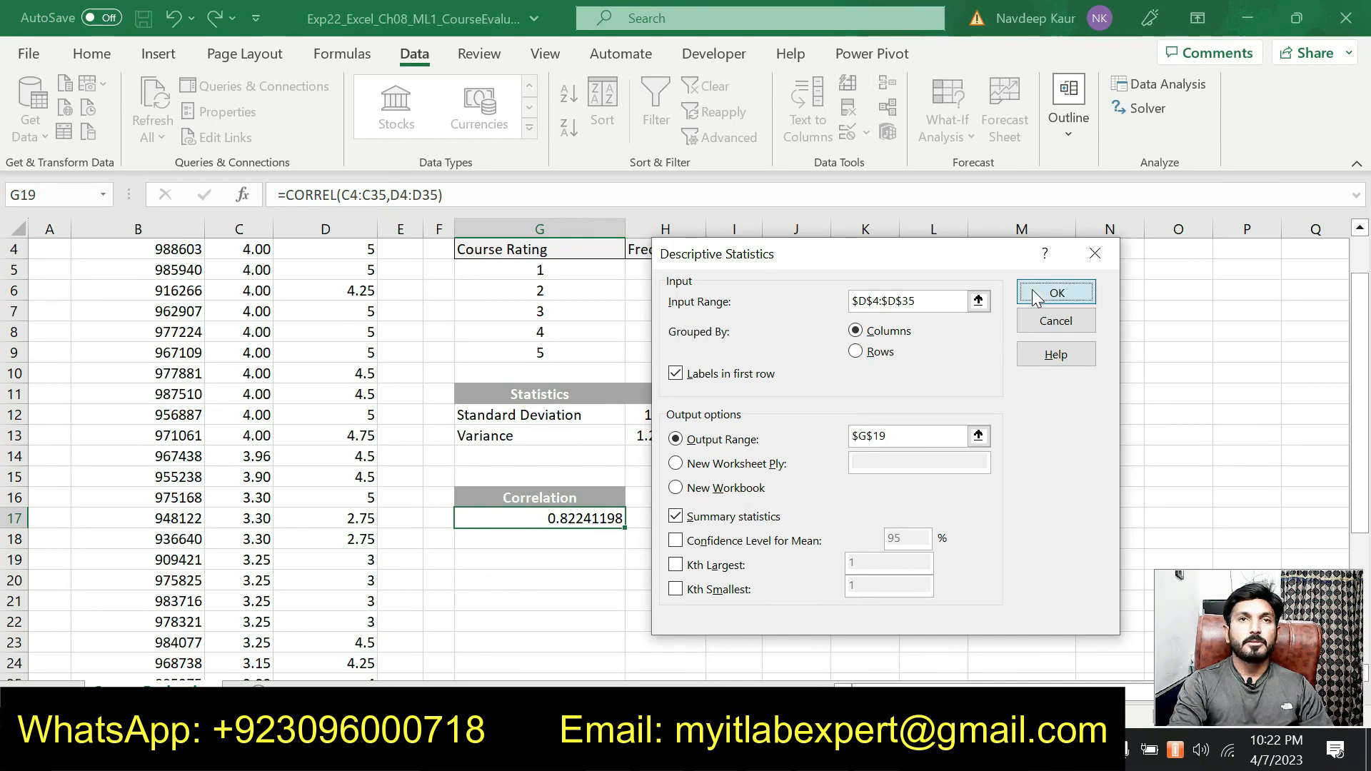
# Examine the descriptive statistics table below the correlation, from its heading in row 19 down to the Count row
pyautogui.click(806, 537)
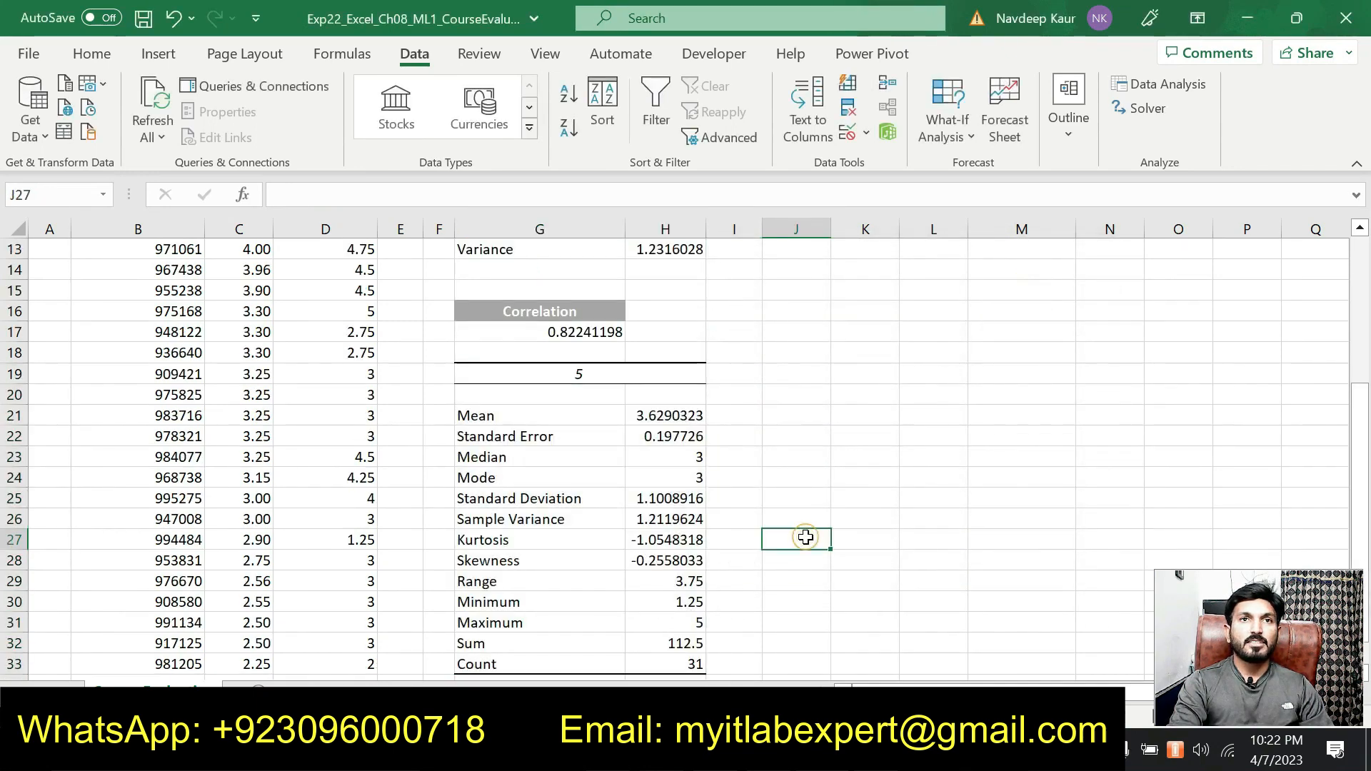
pyautogui.scroll(-4, 805, 537)
pyautogui.scroll(2, 806, 537)
pyautogui.scroll(2, 805, 537)
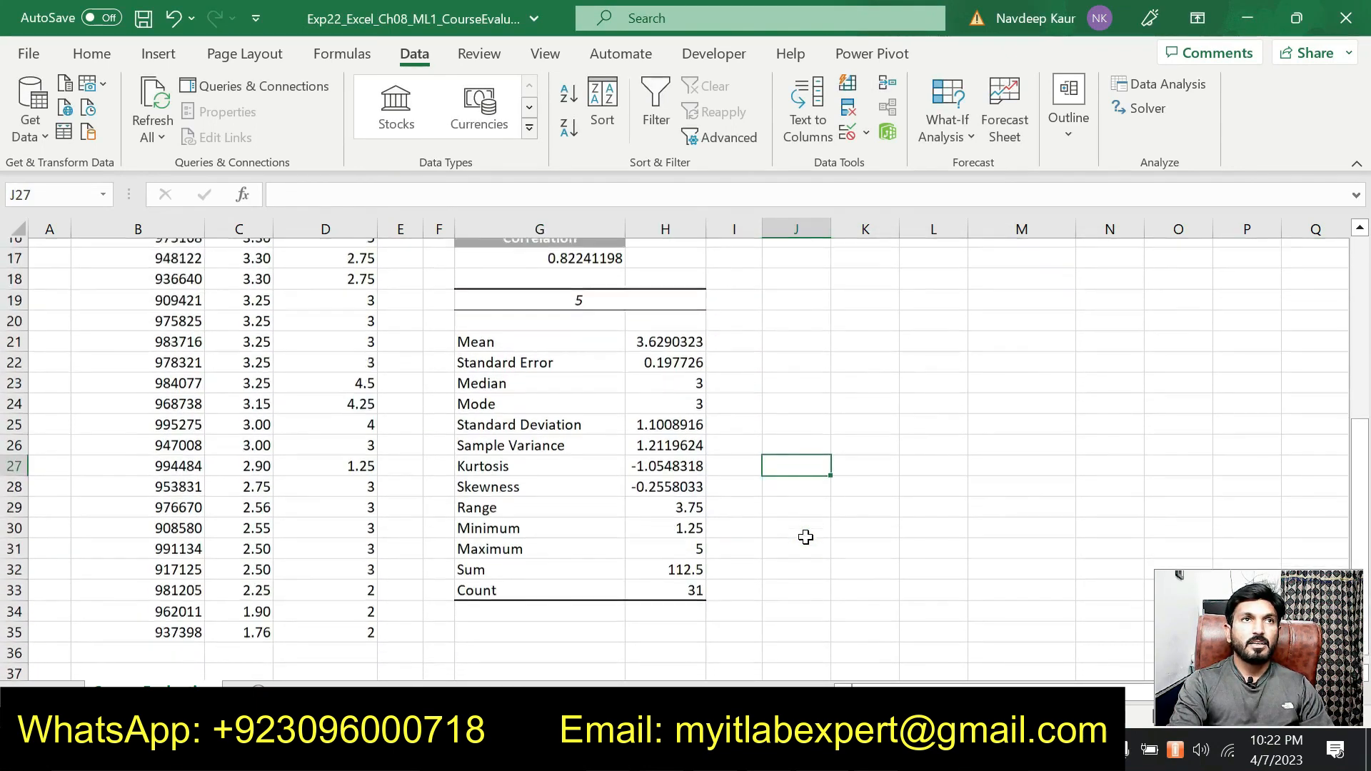
pyautogui.scroll(3, 806, 537)
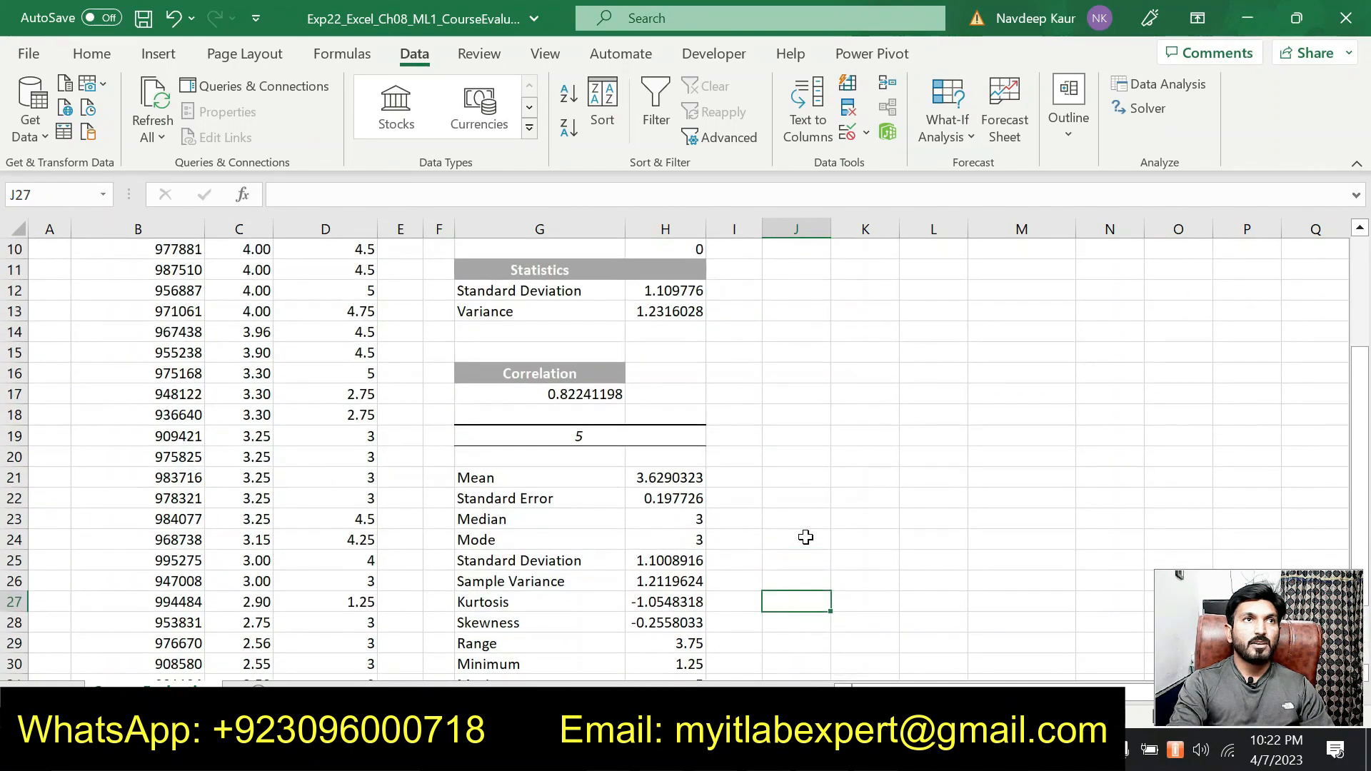
pyautogui.scroll(-2, 806, 537)
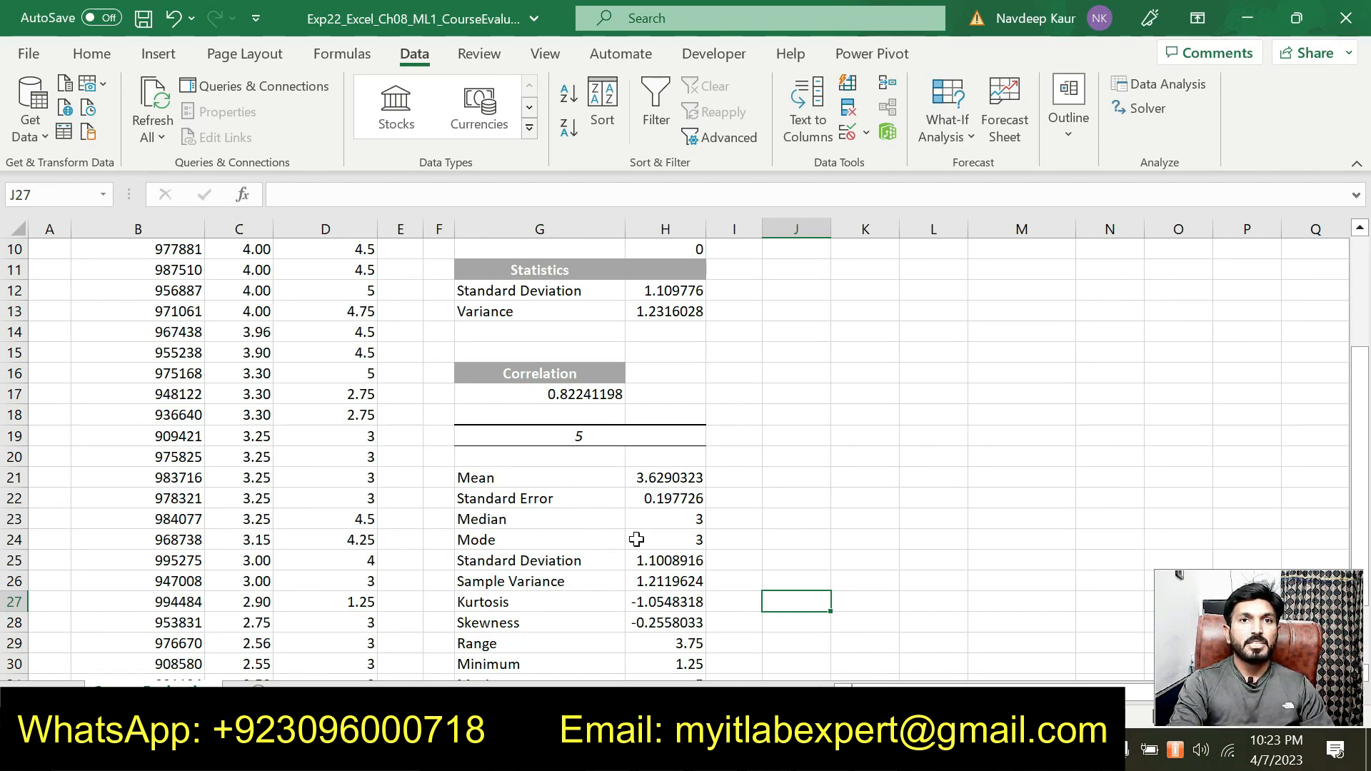
pyautogui.scroll(-1, 556, 533)
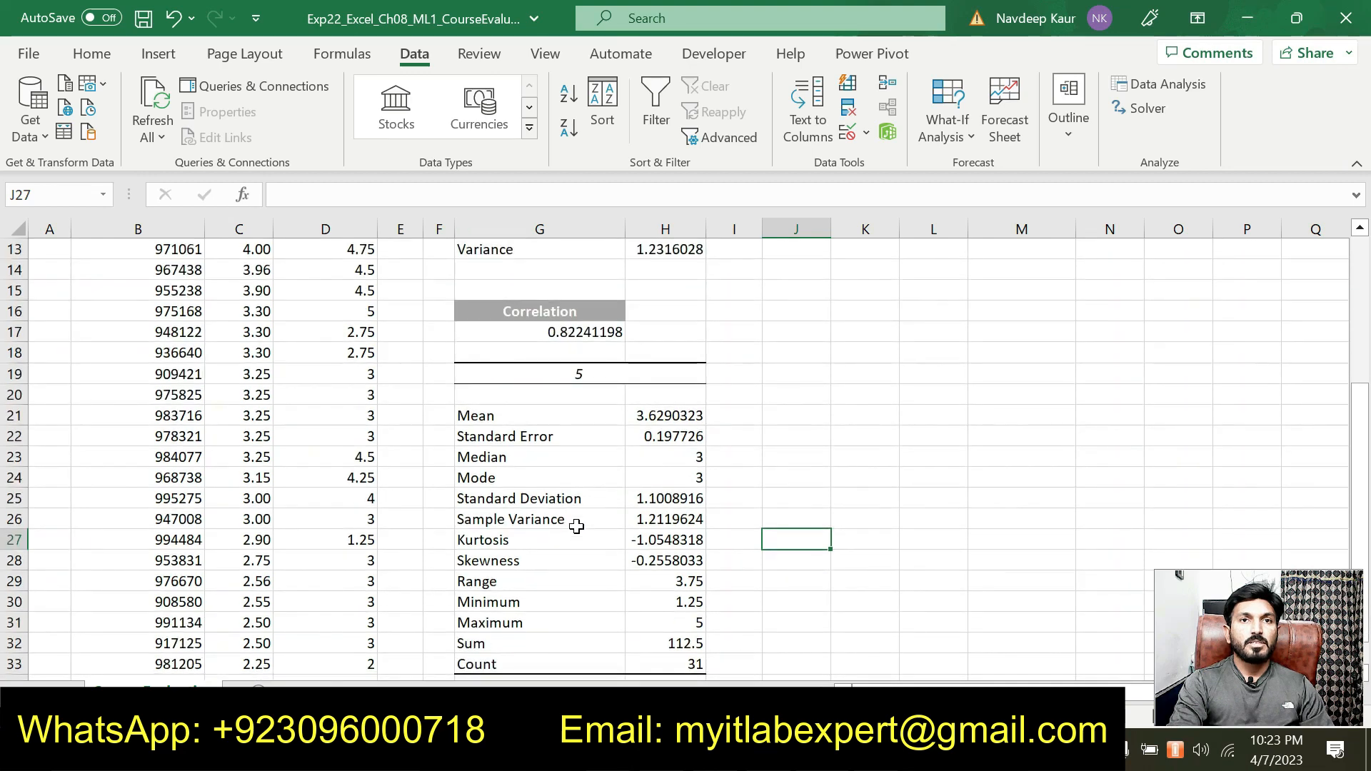
pyautogui.scroll(2, 576, 510)
pyautogui.scroll(-2, 575, 510)
pyautogui.scroll(1, 576, 510)
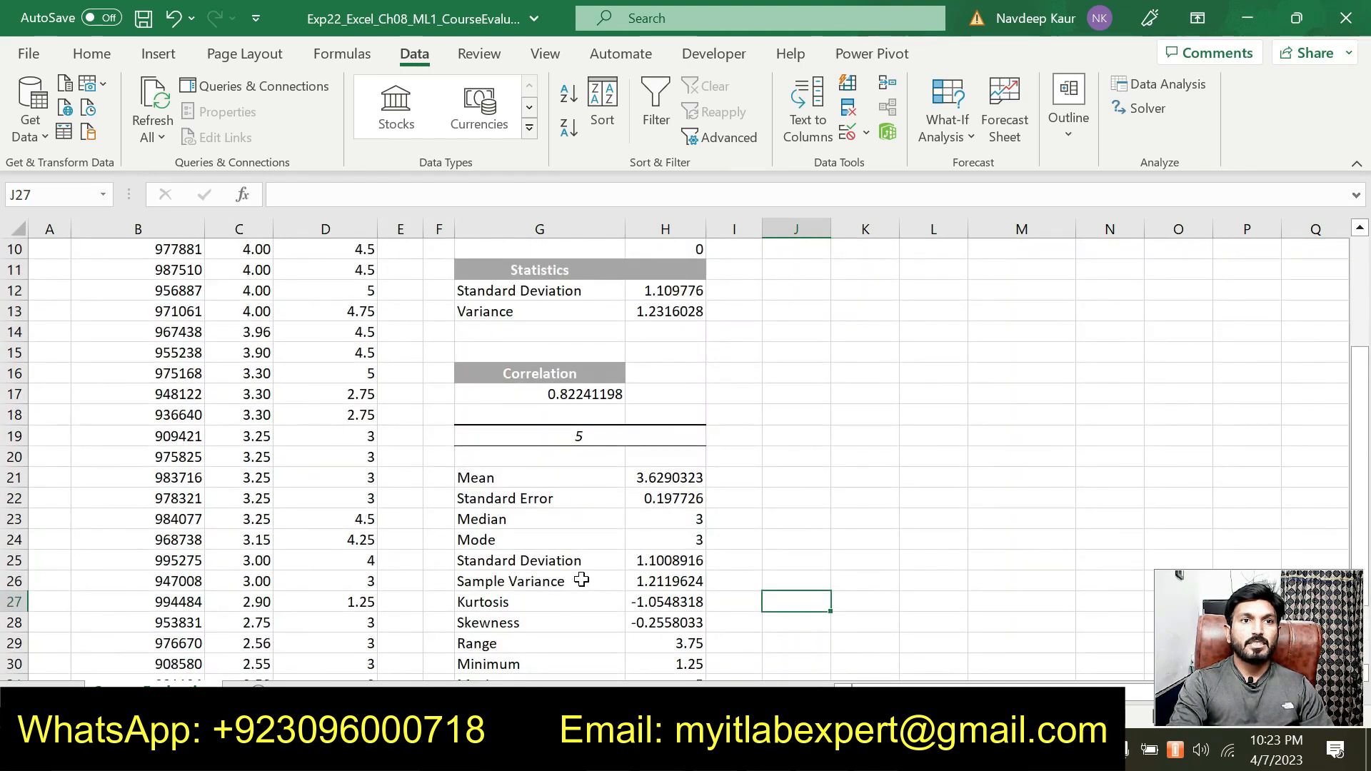
# Compare the standard deviation in the descriptive statistics table with the STDEV.S result in cell H12
pyautogui.click(598, 561)
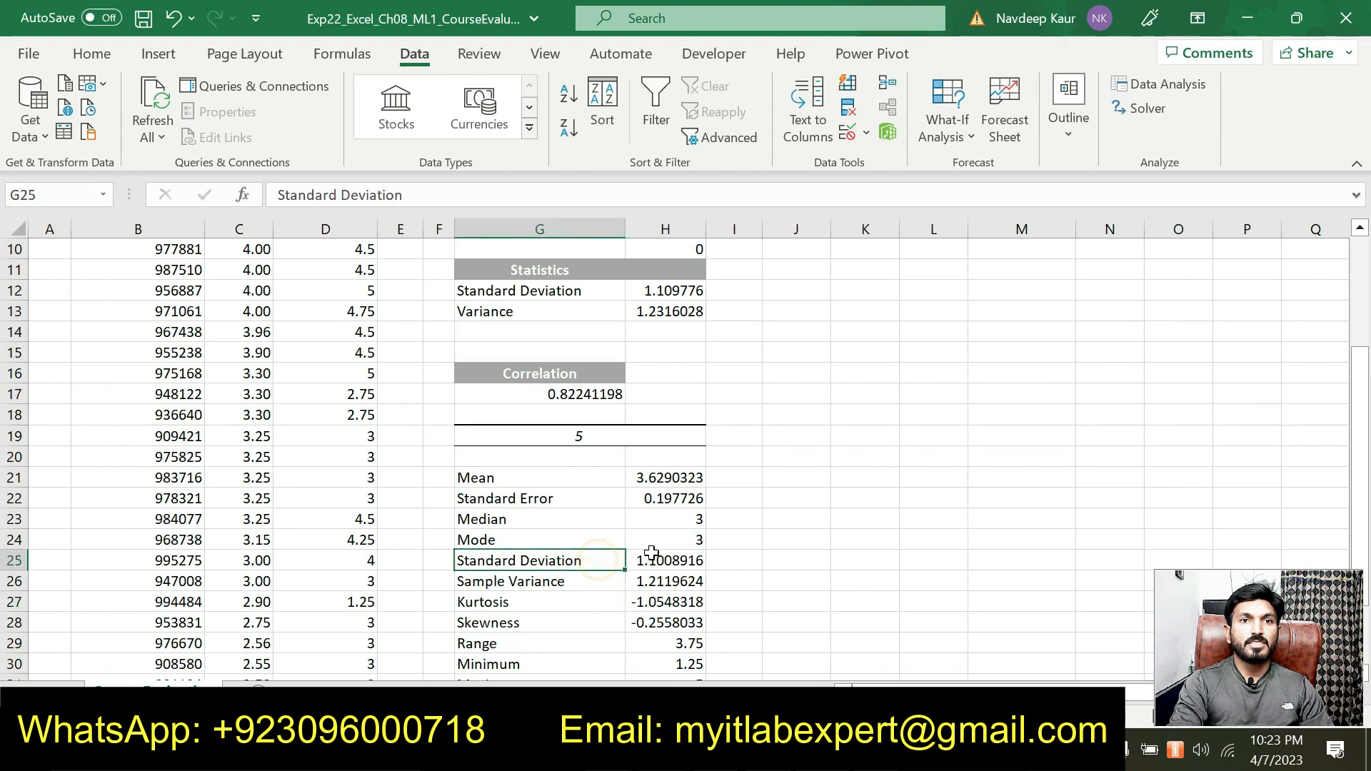
pyautogui.click(655, 557)
pyautogui.scroll(1, 657, 517)
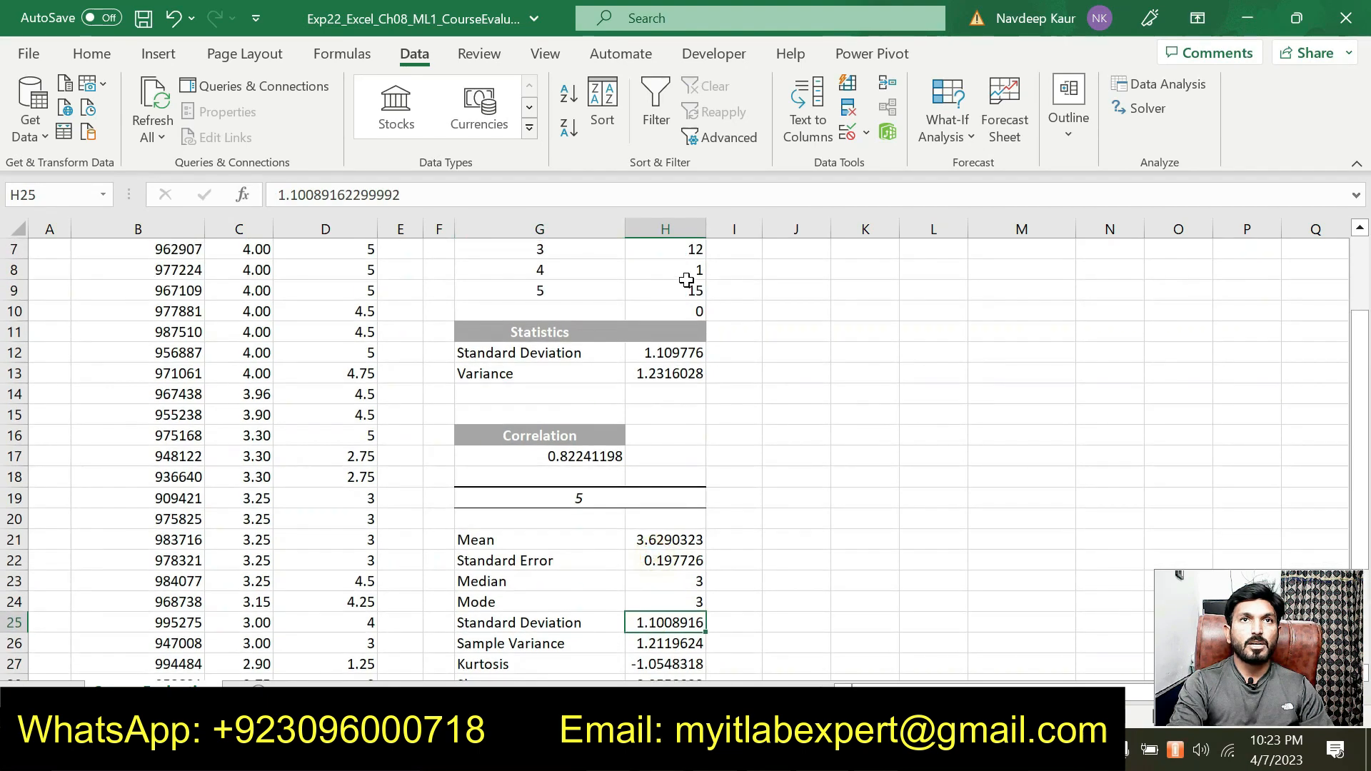
pyautogui.click(671, 353)
pyautogui.scroll(-2, 669, 353)
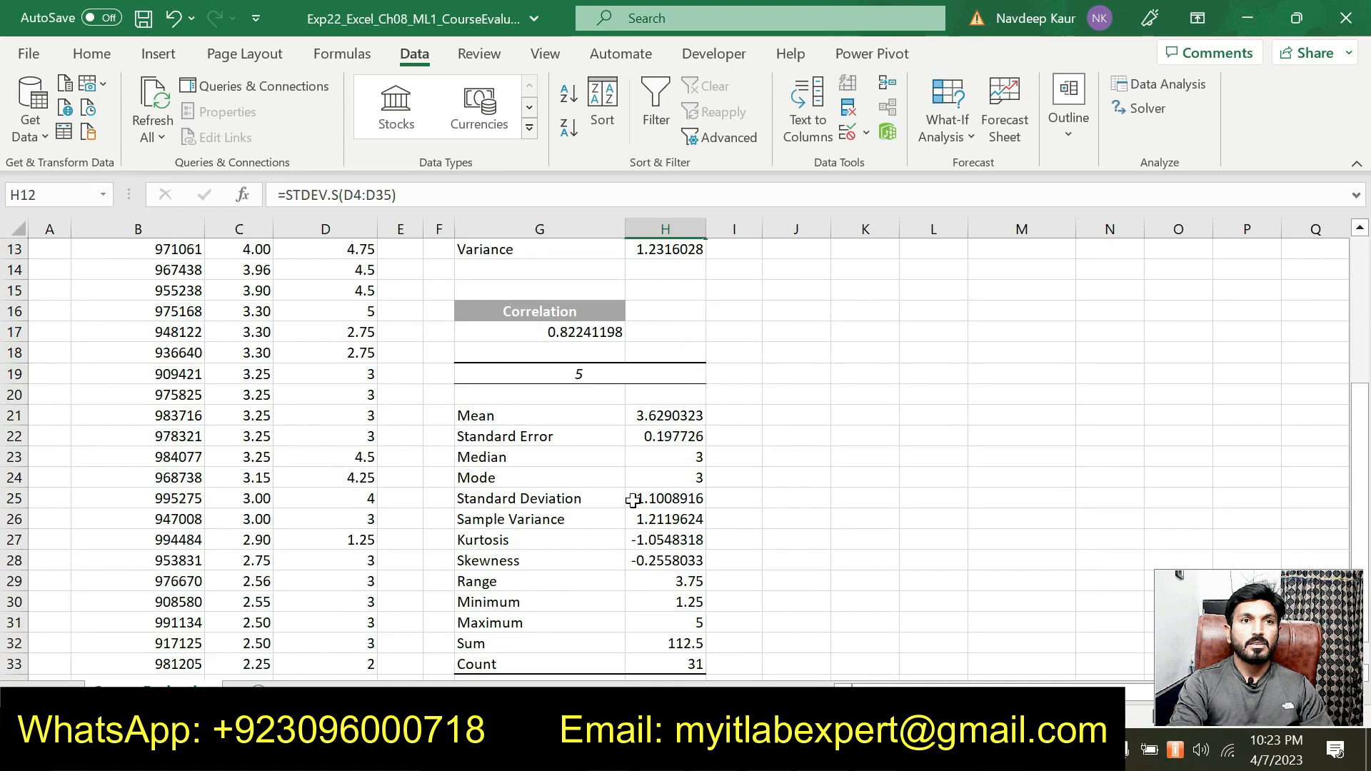
pyautogui.scroll(2, 665, 532)
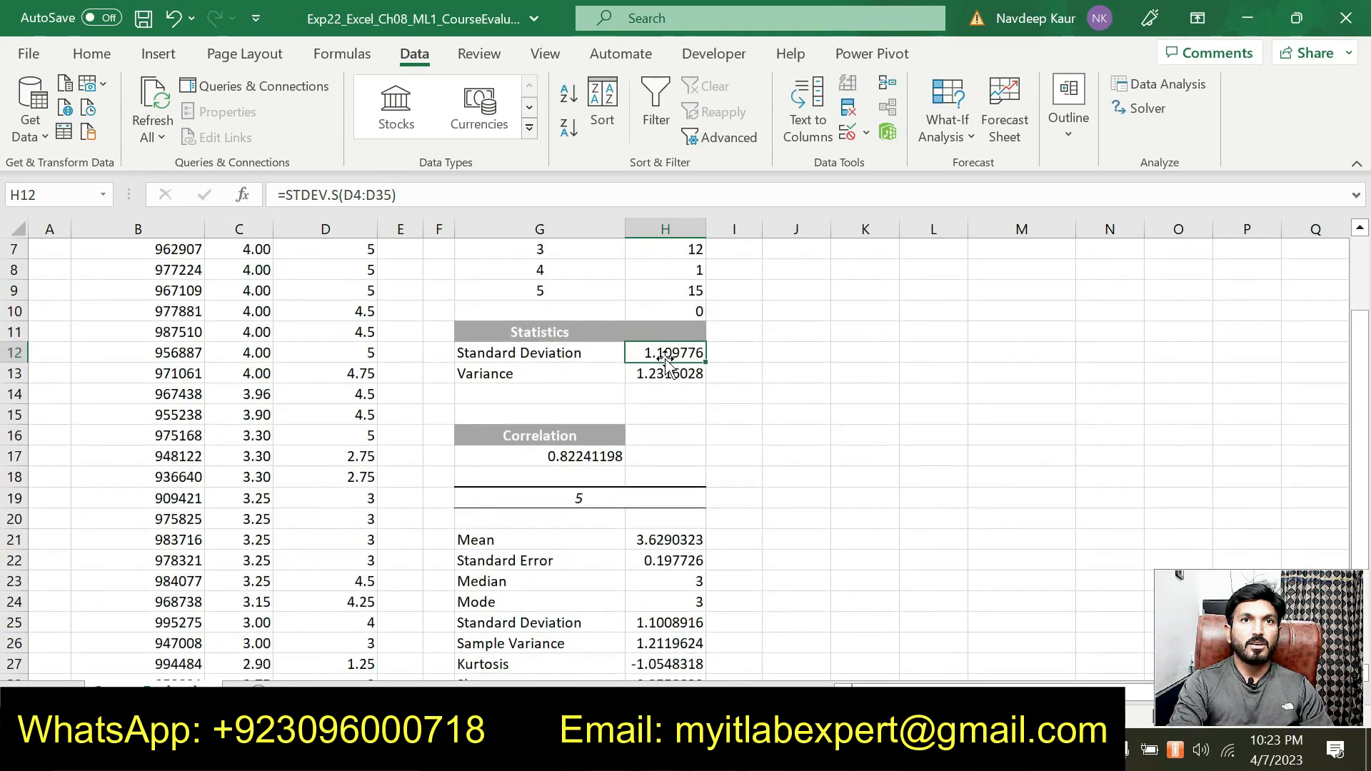